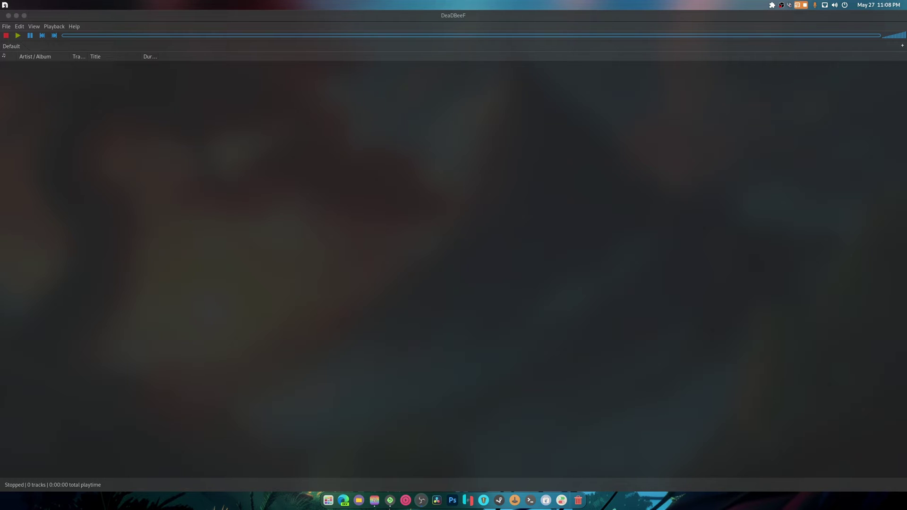
# Switch to the file manager and browse the home folder's .config/deadbeef/playlists directory
pyautogui.click(34, 26)
pyautogui.click(162, 147)
pyautogui.click(358, 500)
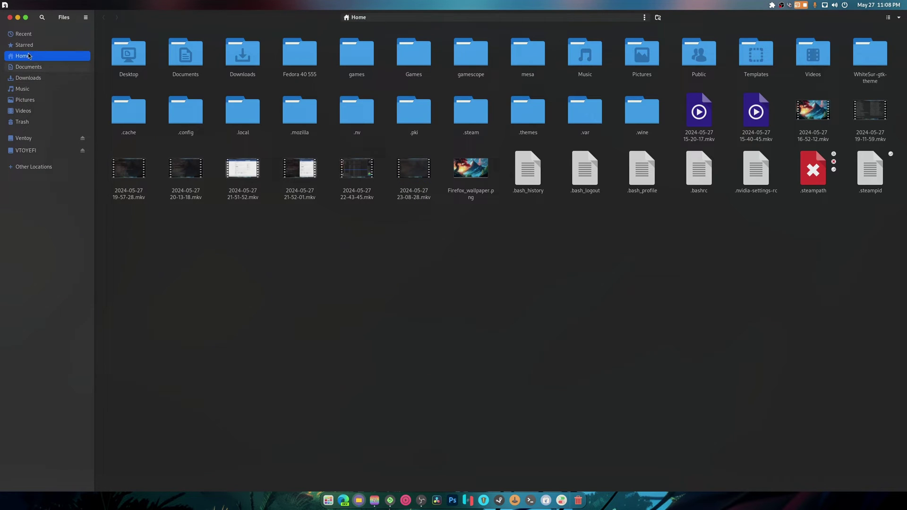
pyautogui.doubleClick(181, 116)
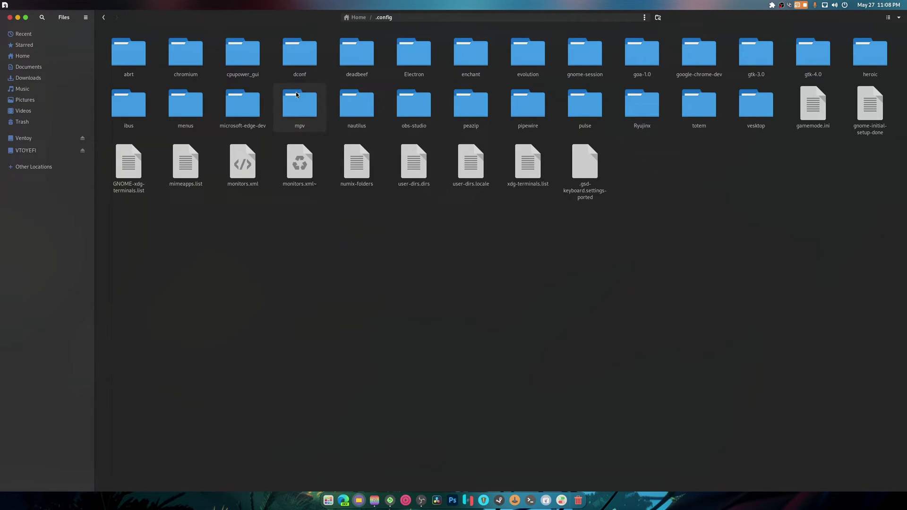
pyautogui.doubleClick(358, 56)
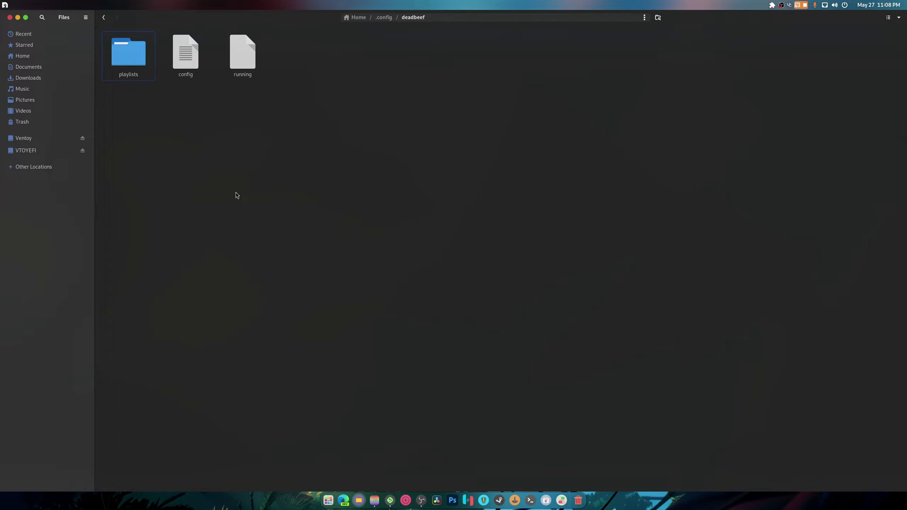
pyautogui.doubleClick(137, 56)
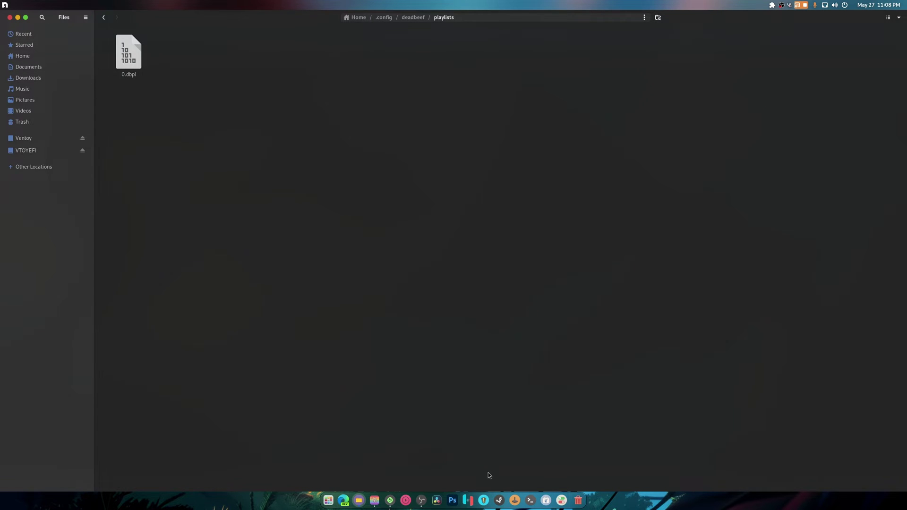
# Switch back to DeaDBeeF and add the Alexisonfire music folder from the Backup drive to the playlist
pyautogui.rightClick(390, 501)
pyautogui.click(390, 501)
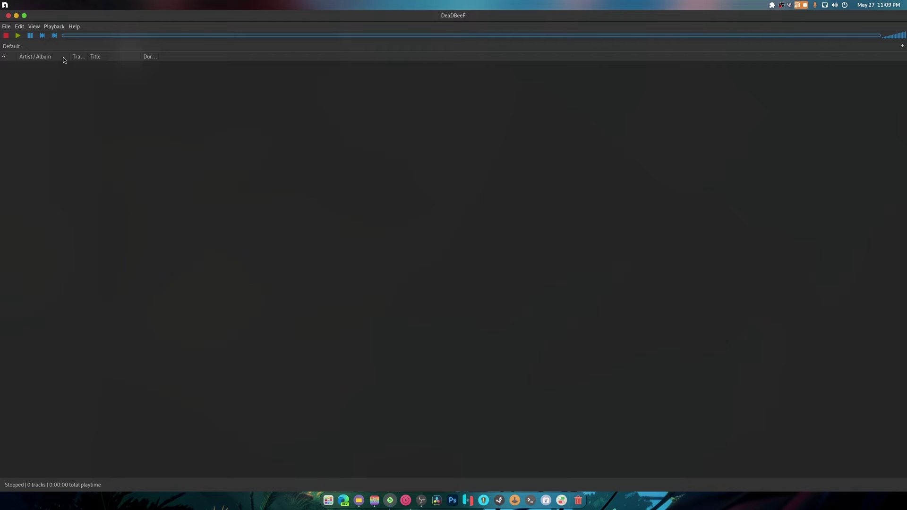
pyautogui.click(6, 26)
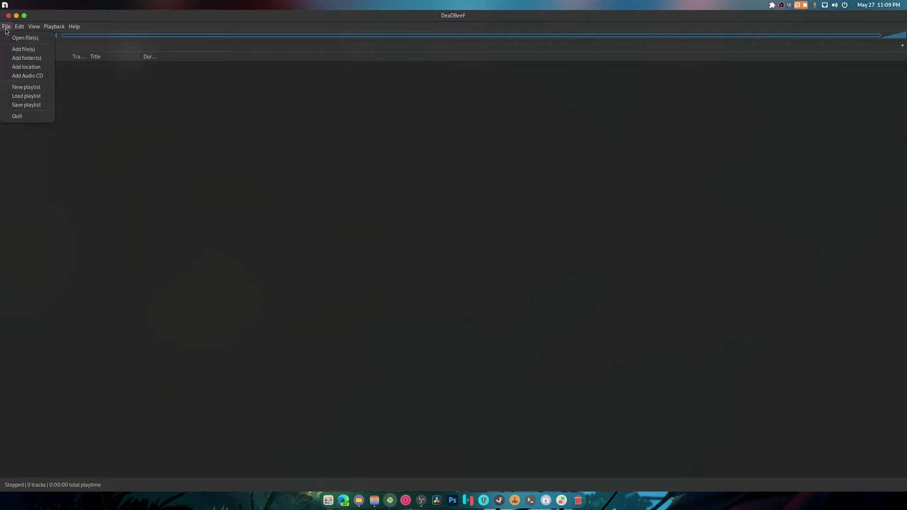
pyautogui.click(26, 58)
pyautogui.click(277, 210)
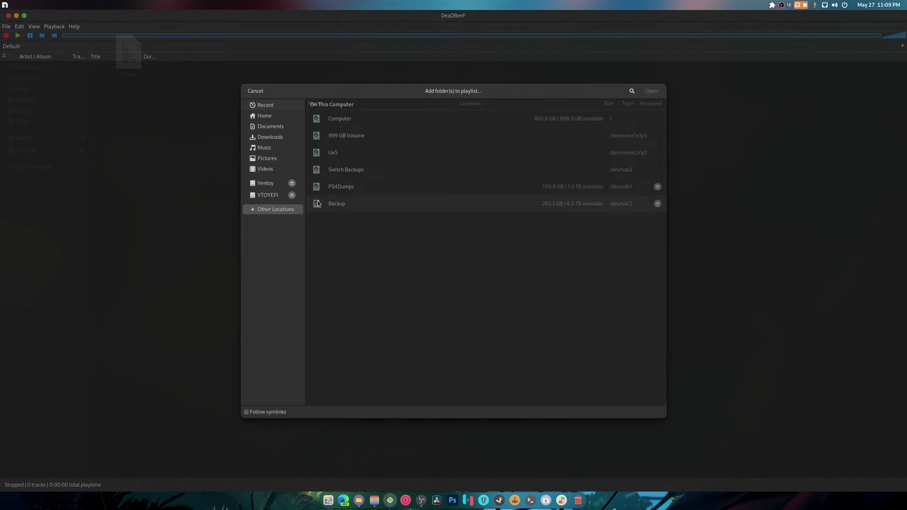
pyautogui.click(343, 203)
pyautogui.click(337, 173)
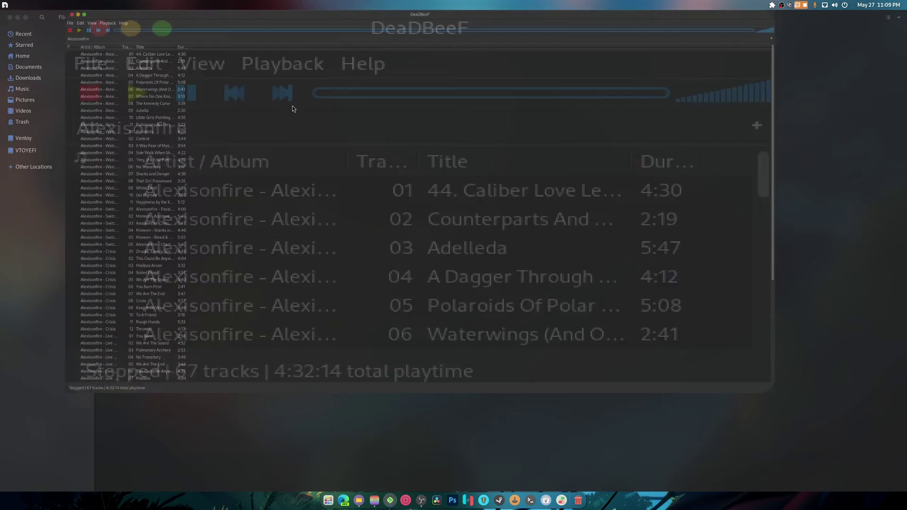
# Look through the track list and widen its Track No column
pyautogui.scroll(-5, 240, 364)
pyautogui.scroll(5, 241, 364)
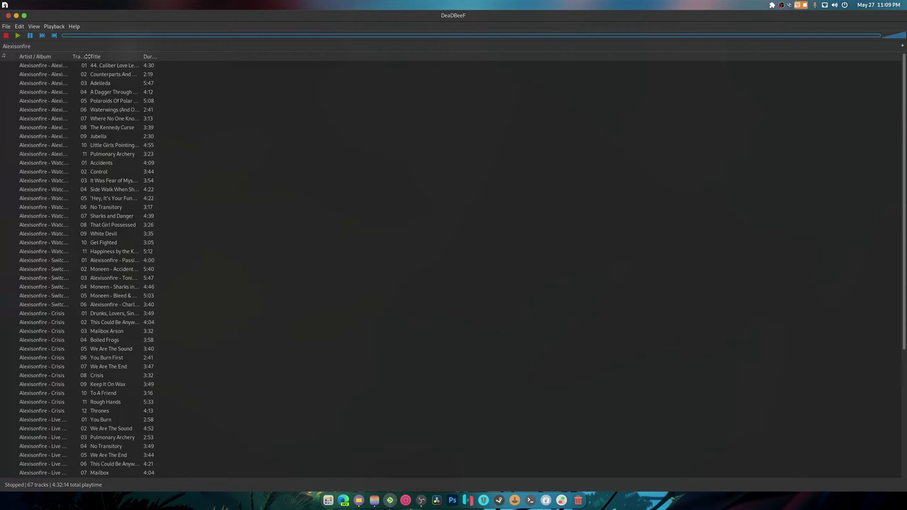
pyautogui.moveTo(88, 56); pyautogui.dragTo(242, 57)
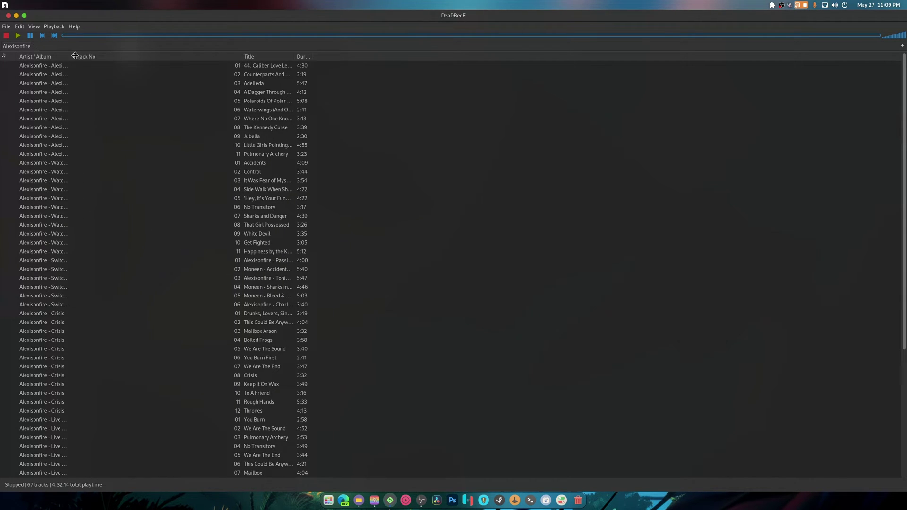
pyautogui.moveTo(75, 56); pyautogui.dragTo(73, 56)
# Turn on design mode and delete the existing layout containing the playlist with tabs
pyautogui.click(33, 26)
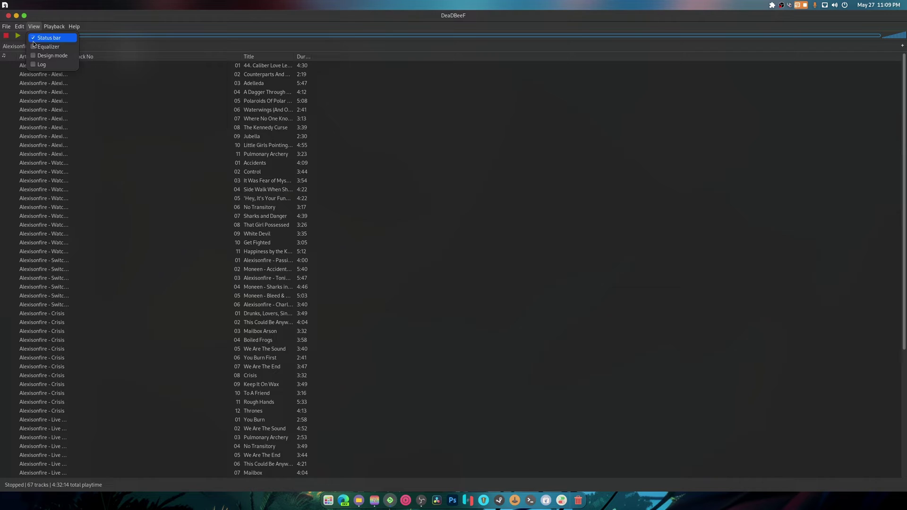
pyautogui.click(30, 55)
pyautogui.rightClick(367, 145)
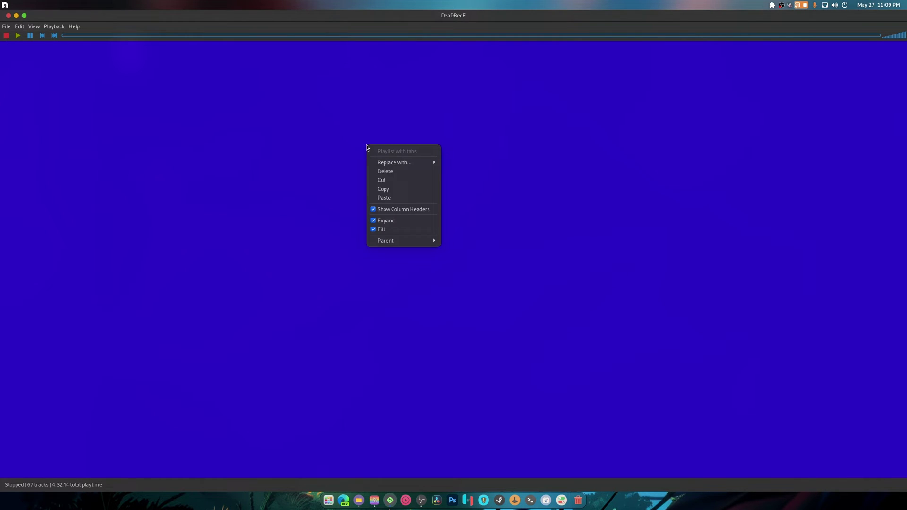
pyautogui.moveTo(419, 243)
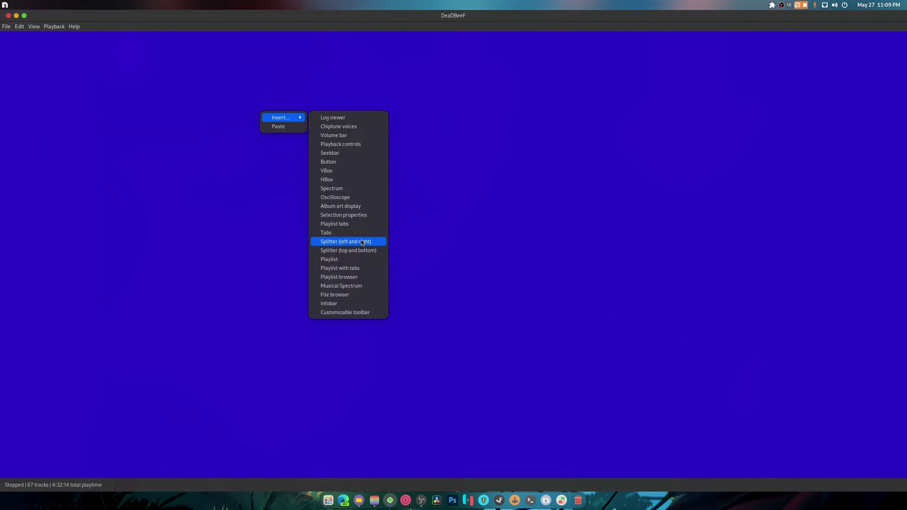
# Insert a left-and-right splitter, divide its right pane into three with two top-and-bottom splitters, and shorten the uppermost pane
pyautogui.click(361, 239)
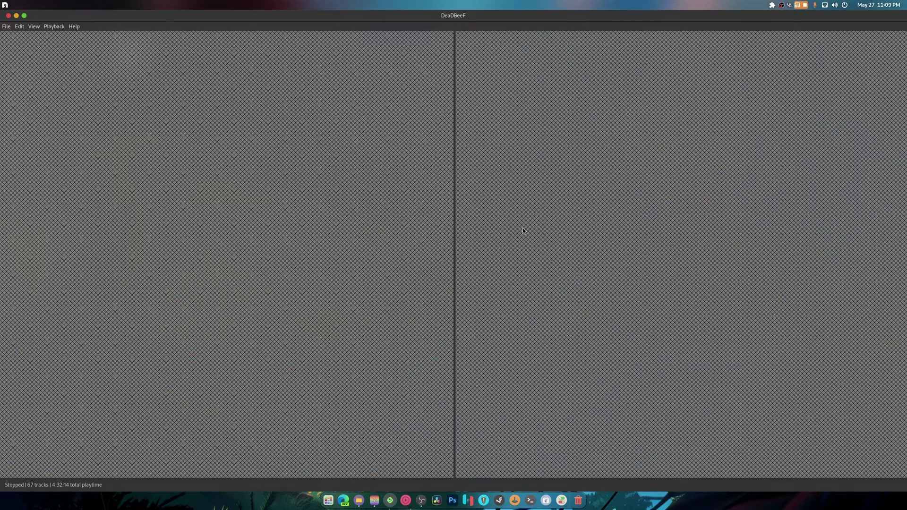
pyautogui.rightClick(688, 165)
pyautogui.moveTo(709, 172)
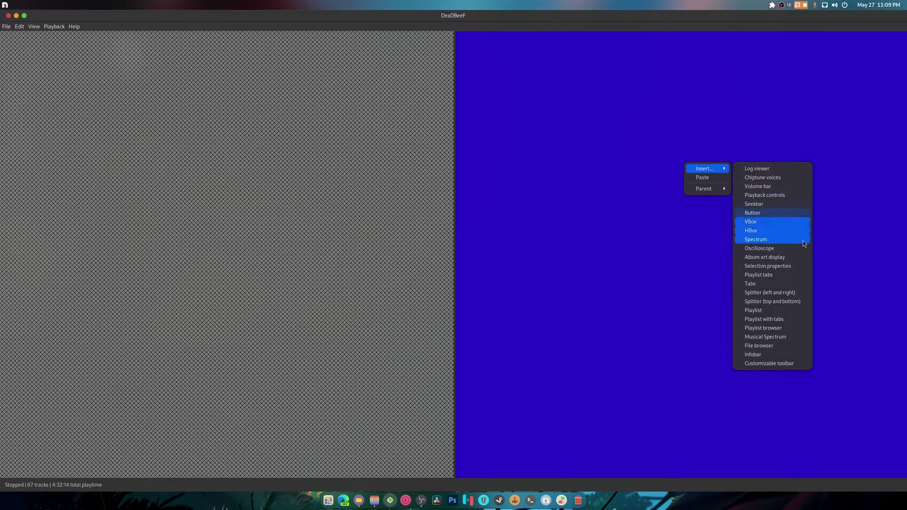
pyautogui.click(786, 299)
pyautogui.rightClick(685, 173)
pyautogui.rightClick(695, 303)
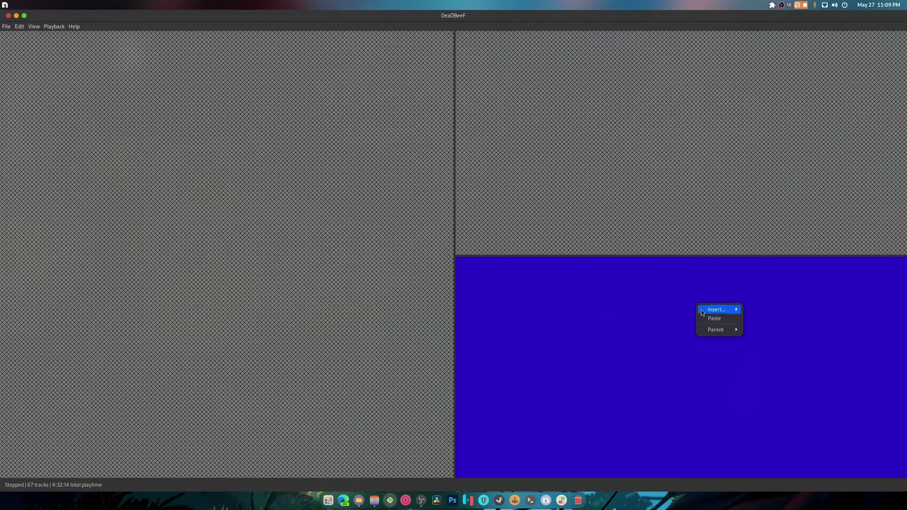
pyautogui.moveTo(701, 309)
pyautogui.click(814, 423)
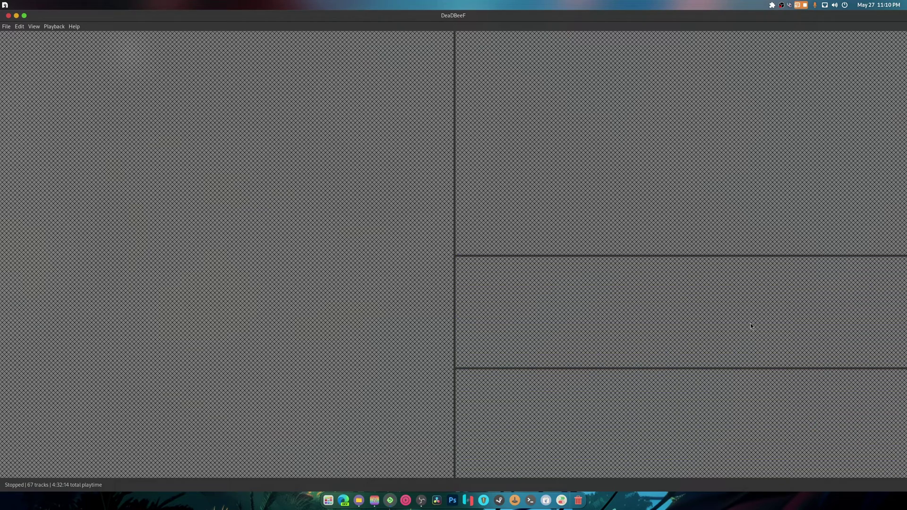
pyautogui.moveTo(674, 255); pyautogui.dragTo(685, 139)
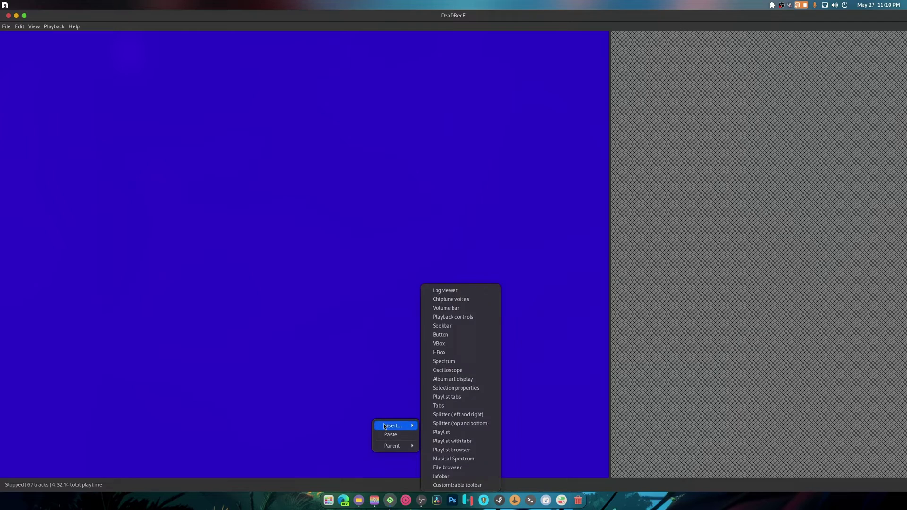
# Try a top-and-bottom splitter inside the left pane, and delete the parent left-and-right splitter
pyautogui.click(478, 422)
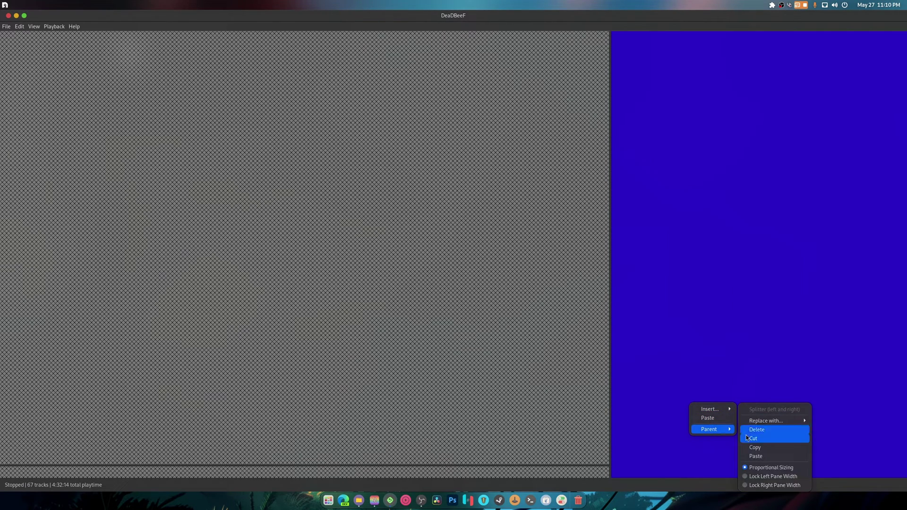
pyautogui.click(761, 429)
# Build a top-and-bottom splitter with a thin bottom strip, and split its top pane left and right with a wider left side
pyautogui.rightClick(443, 337)
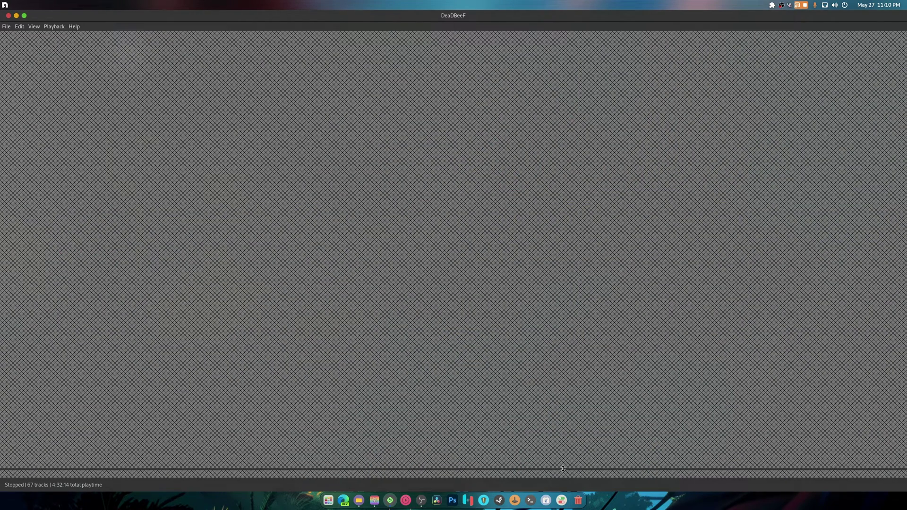
pyautogui.rightClick(627, 252)
pyautogui.moveTo(647, 256)
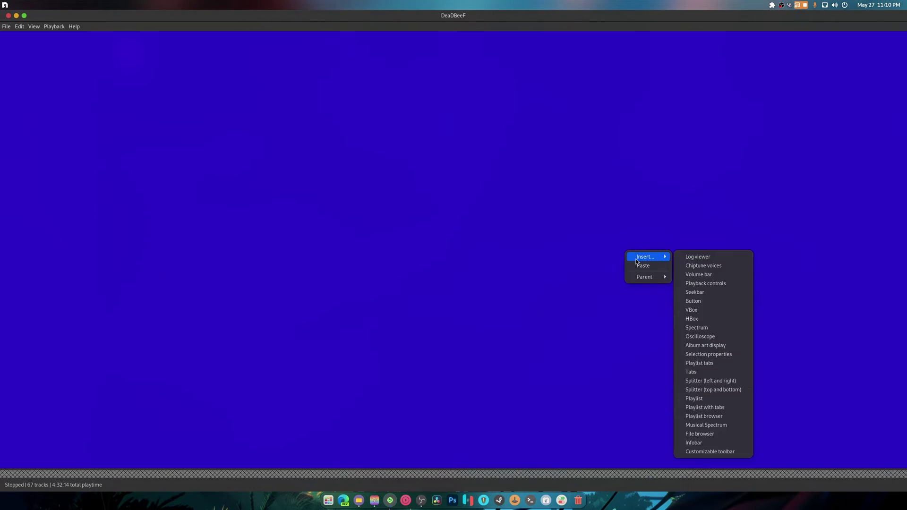
pyautogui.click(726, 381)
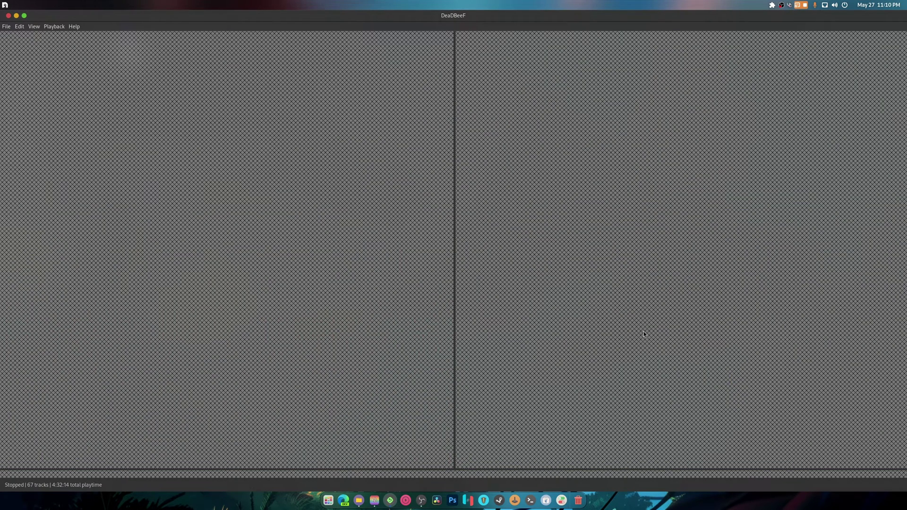
pyautogui.moveTo(456, 255); pyautogui.dragTo(641, 265)
# Divide the right pane into three stacked panes using two top-and-bottom splitters, making the middle pane the tallest
pyautogui.rightClick(705, 251)
pyautogui.moveTo(725, 256)
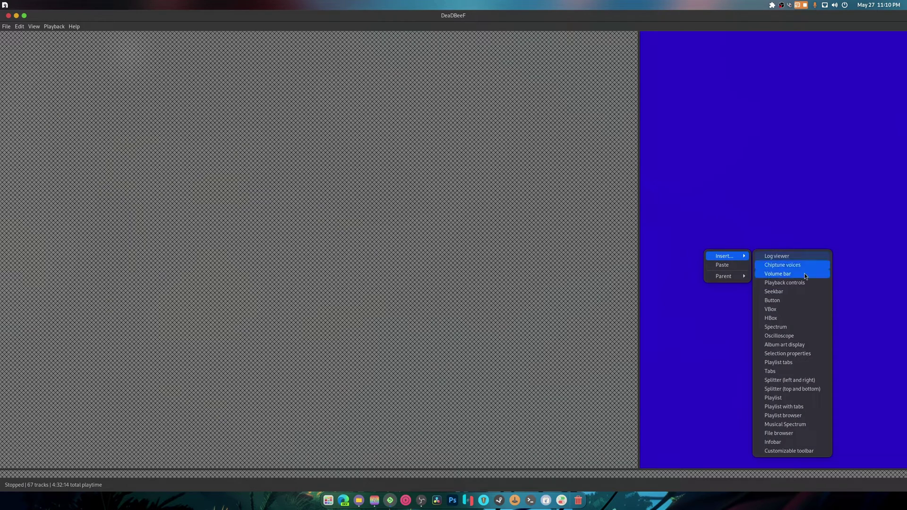
pyautogui.click(811, 389)
pyautogui.rightClick(752, 317)
pyautogui.moveTo(762, 322)
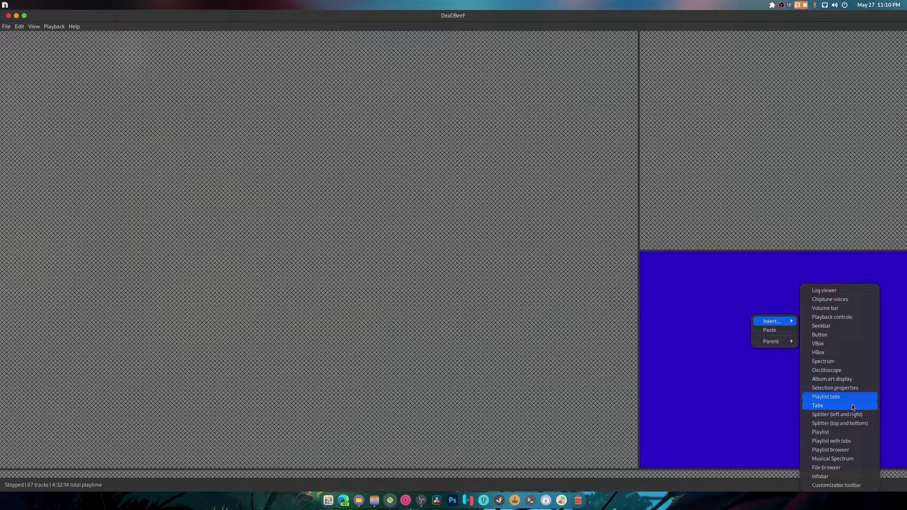
pyautogui.click(841, 423)
pyautogui.moveTo(755, 251); pyautogui.dragTo(733, 157)
pyautogui.moveTo(733, 315); pyautogui.dragTo(739, 358)
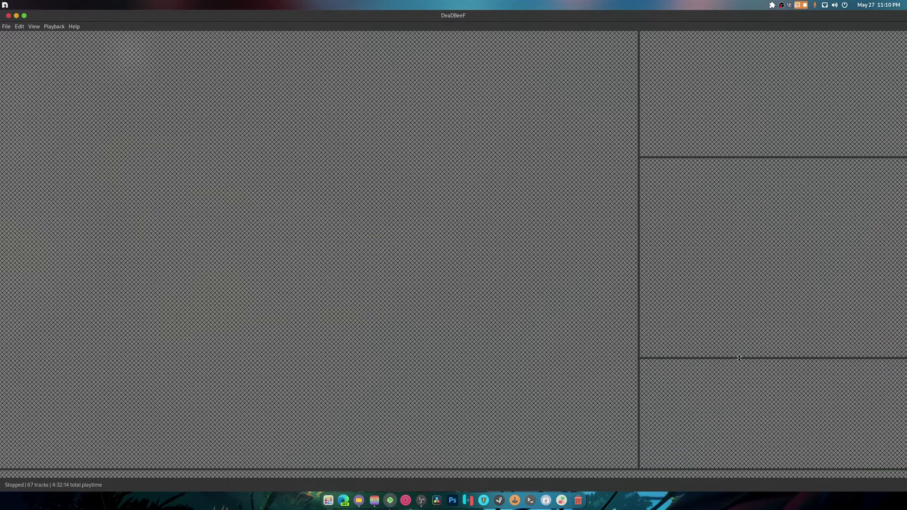
# Insert a left-and-right splitter in the thin bottom strip and shrink its left pane to a narrow cell
pyautogui.rightClick(563, 474)
pyautogui.moveTo(585, 470)
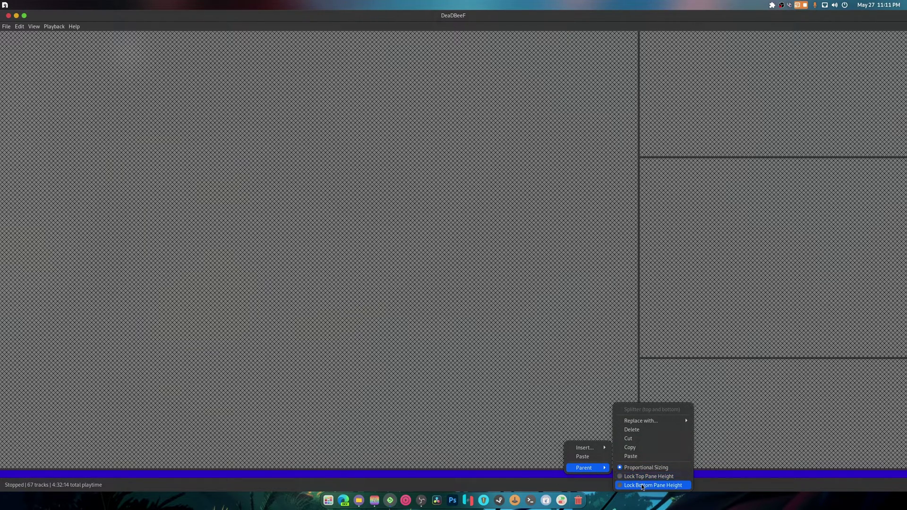
pyautogui.moveTo(664, 421)
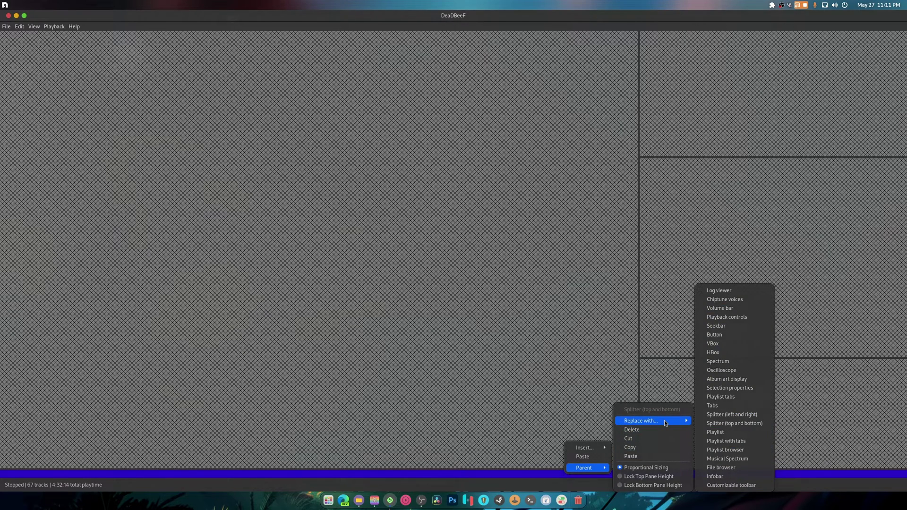
pyautogui.moveTo(591, 449)
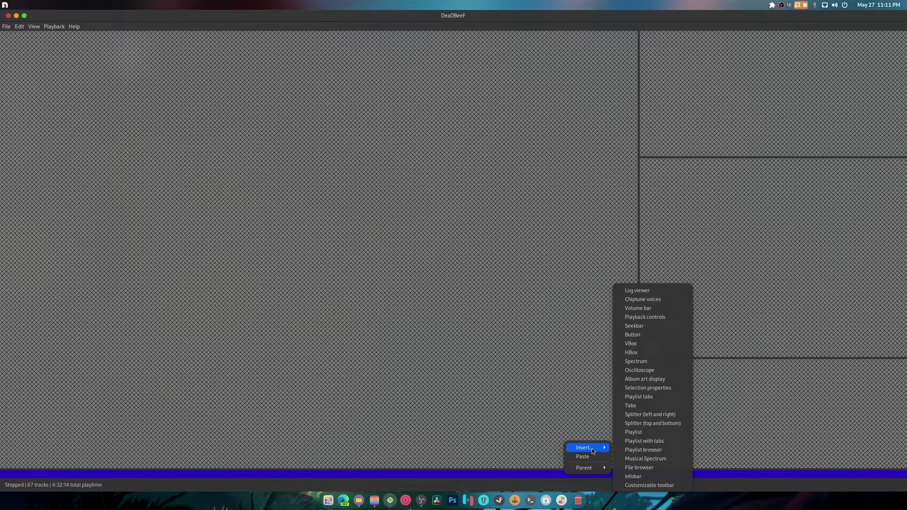
pyautogui.click(645, 415)
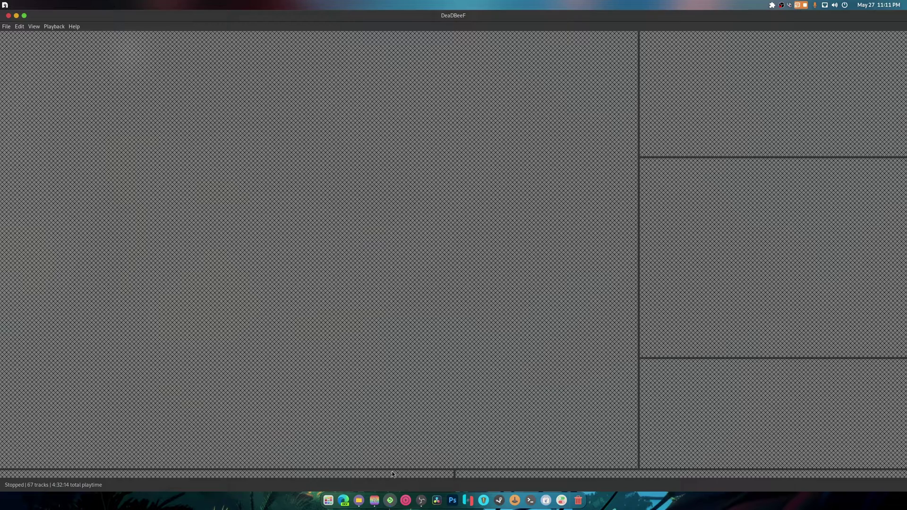
pyautogui.moveTo(456, 475); pyautogui.dragTo(20, 475)
# Subdivide the rest of the bottom strip with more left-and-right splitters, aligning one with the main divider and leaving a narrow end cell
pyautogui.rightClick(54, 475)
pyautogui.moveTo(89, 449)
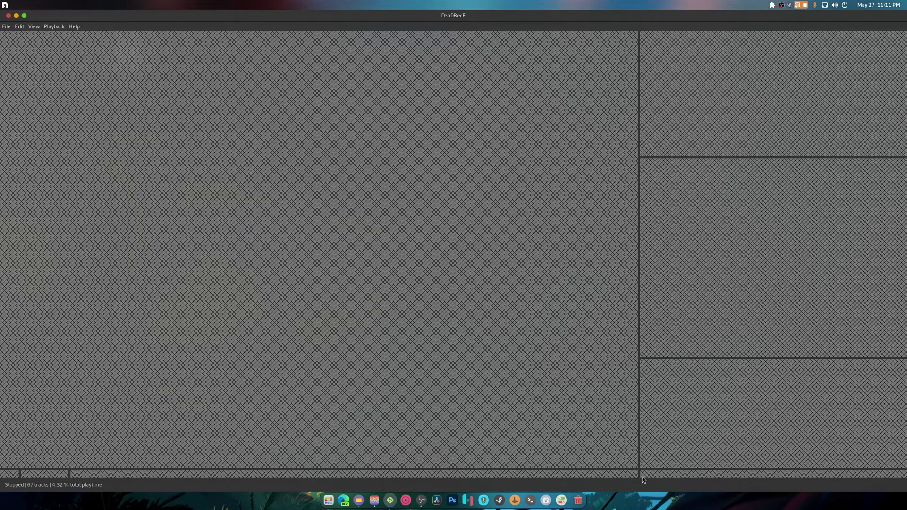
pyautogui.rightClick(647, 476)
pyautogui.moveTo(668, 450)
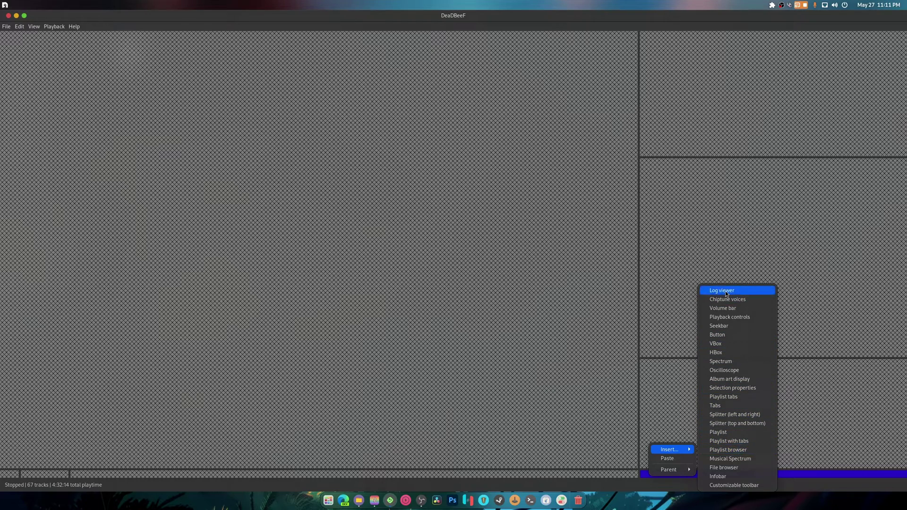
pyautogui.click(748, 423)
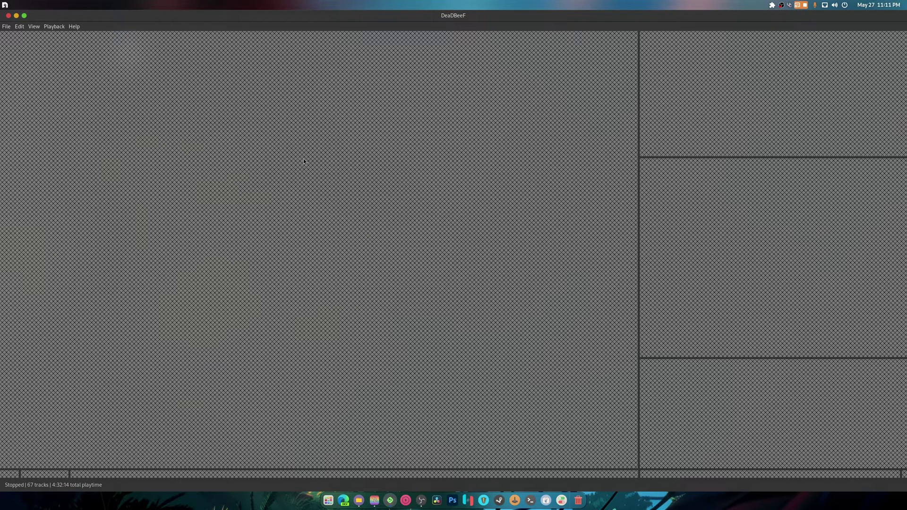
# Insert a Playlist with tabs widget into the large left pane
pyautogui.rightClick(263, 131)
pyautogui.moveTo(281, 135)
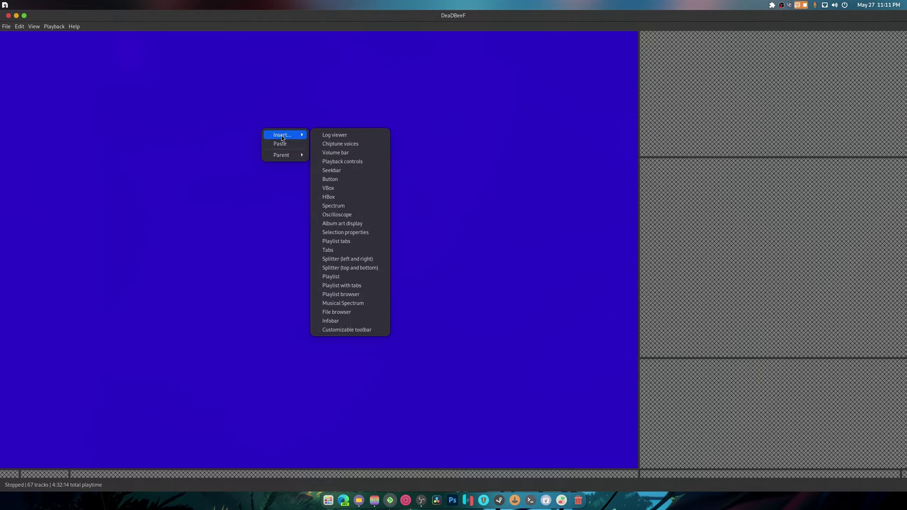
pyautogui.click(368, 285)
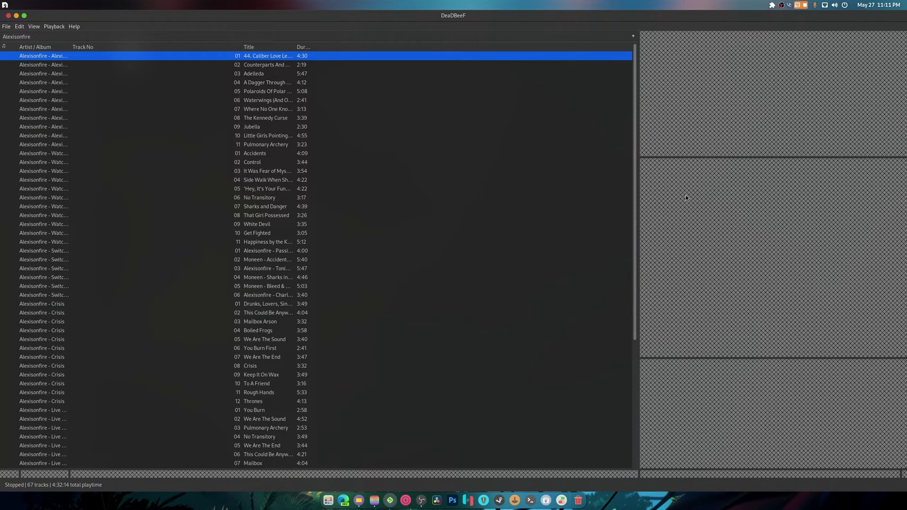
# Insert an Album art display in the top pane of the right column and Selection properties in the tall middle pane
pyautogui.rightClick(723, 98)
pyautogui.moveTo(742, 101)
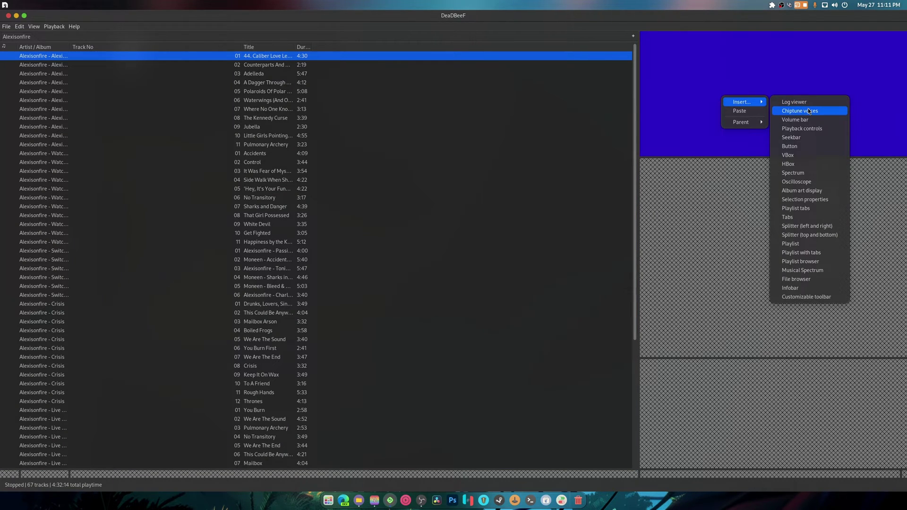
pyautogui.click(816, 191)
pyautogui.rightClick(767, 204)
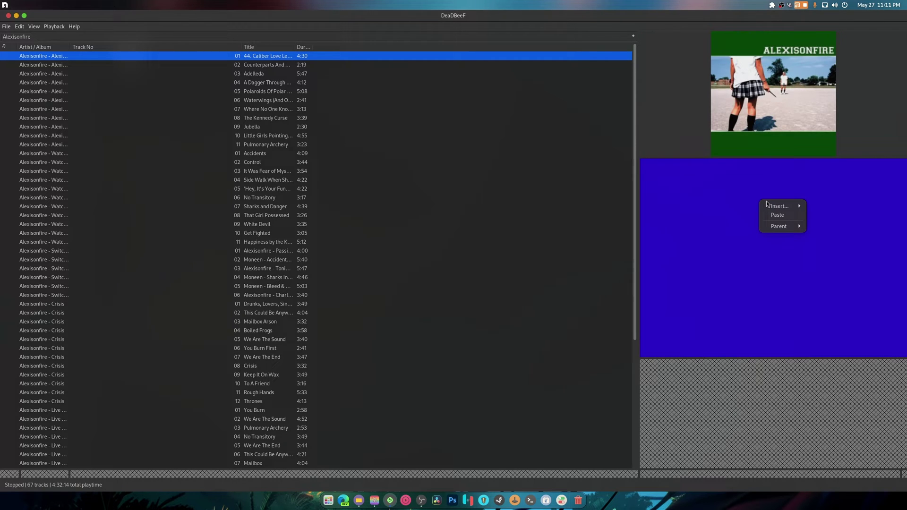
pyautogui.moveTo(777, 208)
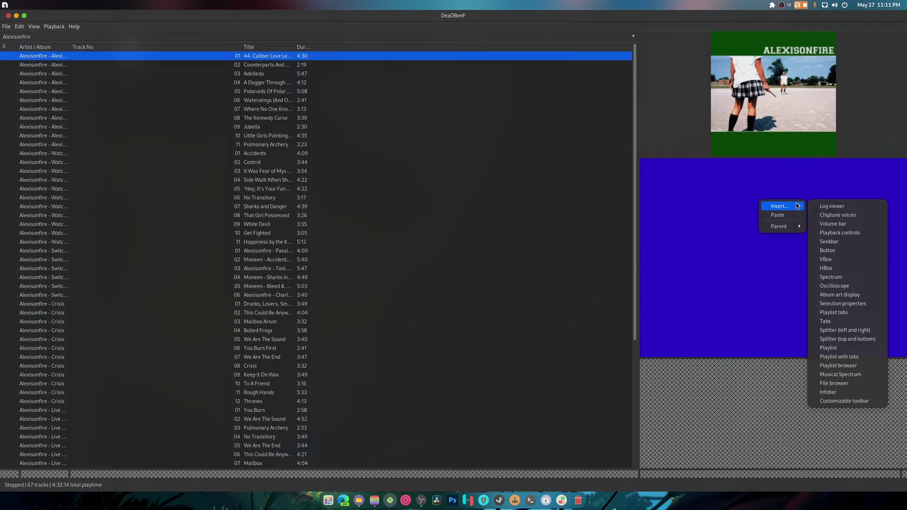
pyautogui.click(867, 303)
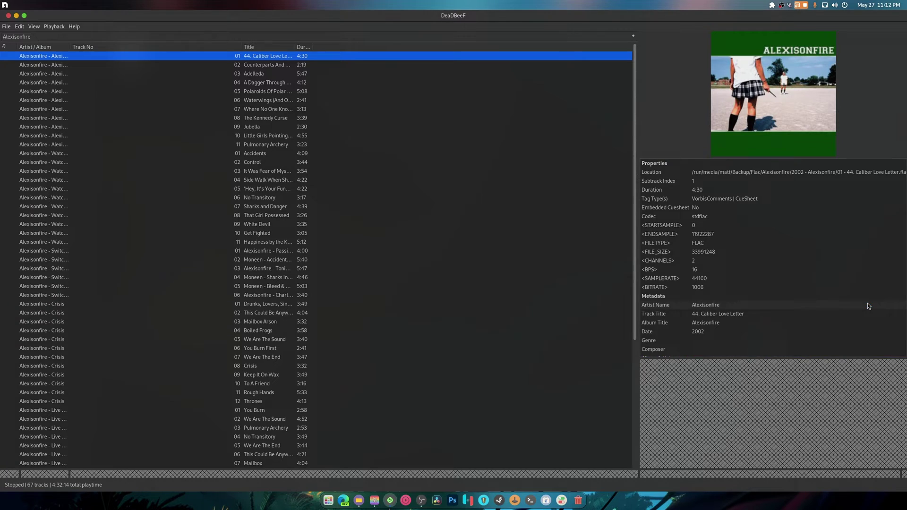
# Insert a Spectrum widget in the lowest pane of the right column and play the track Accidents to test it
pyautogui.rightClick(726, 395)
pyautogui.moveTo(750, 401)
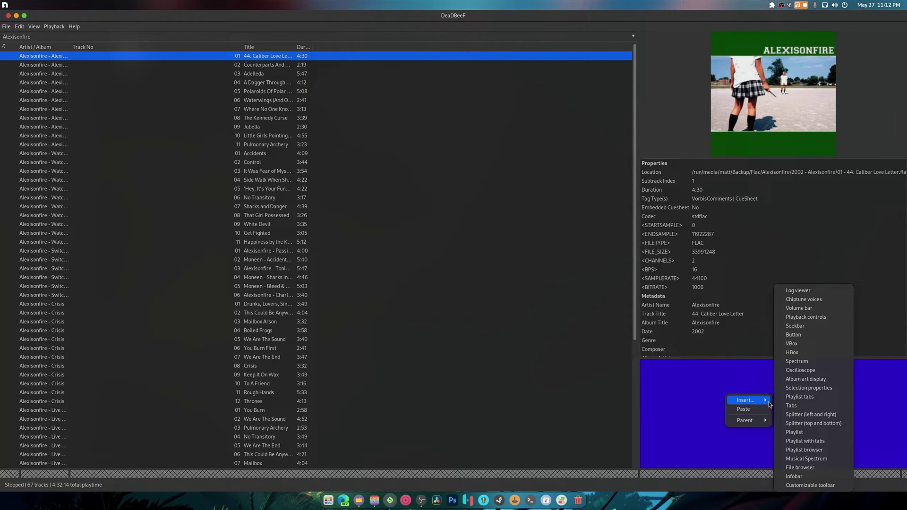
pyautogui.click(807, 360)
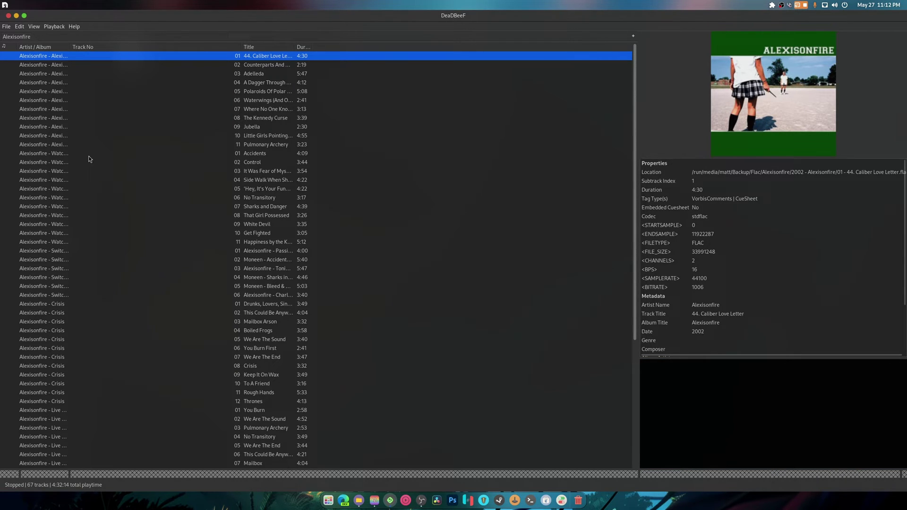
pyautogui.doubleClick(64, 154)
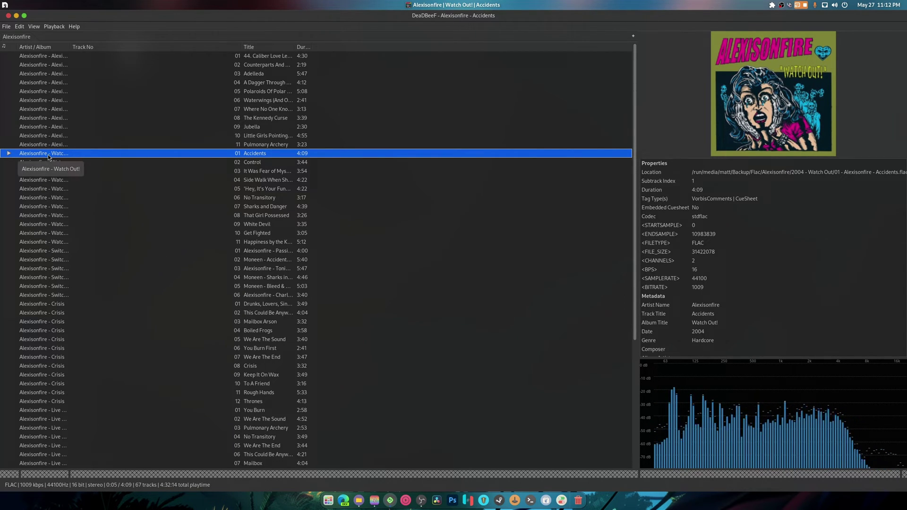
# Pause the playing track through the desktop's quick settings media controls
pyautogui.click(466, 8)
pyautogui.click(466, 8)
pyautogui.click(831, 4)
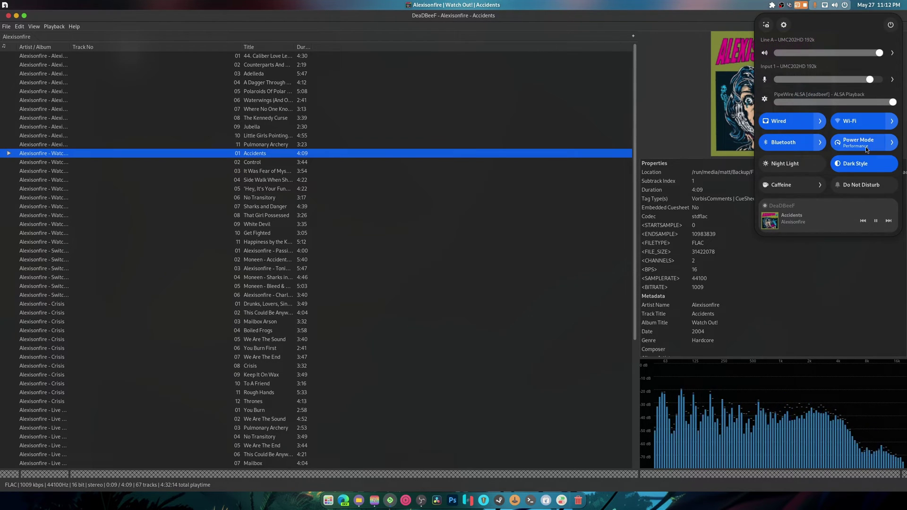
pyautogui.click(875, 221)
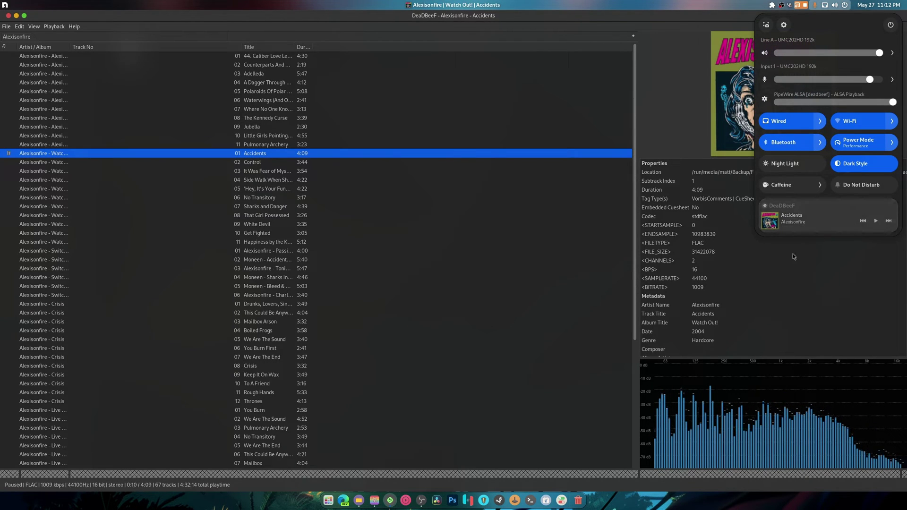
# Replace the Spectrum widget in the lowest right-column pane with an Oscilloscope
pyautogui.click(707, 420)
pyautogui.rightClick(708, 405)
pyautogui.moveTo(745, 422)
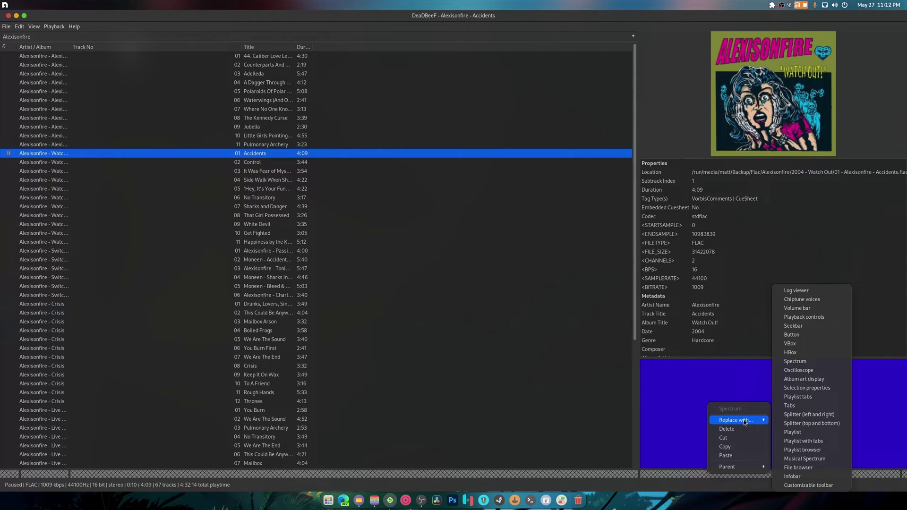
pyautogui.click(811, 362)
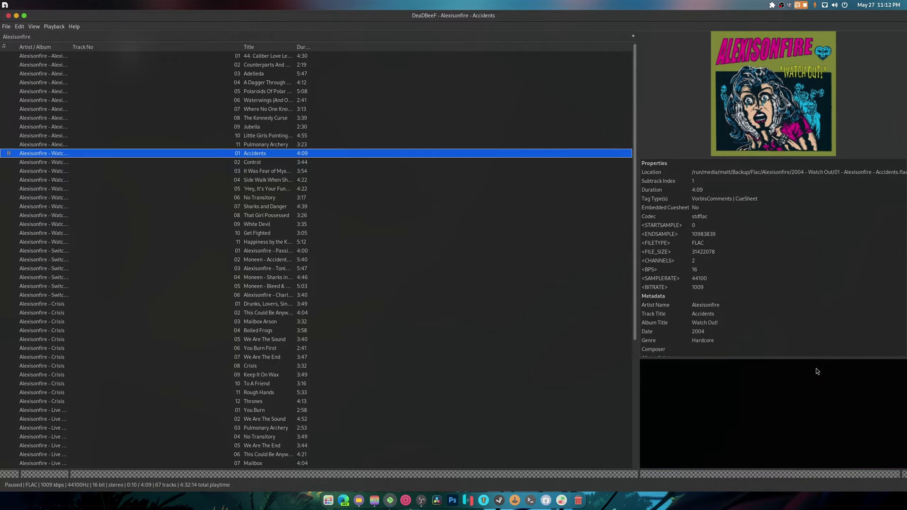
# Lower the system output volume to near minimum and play the track Accidents again
pyautogui.click(834, 5)
pyautogui.moveTo(879, 53); pyautogui.dragTo(784, 54)
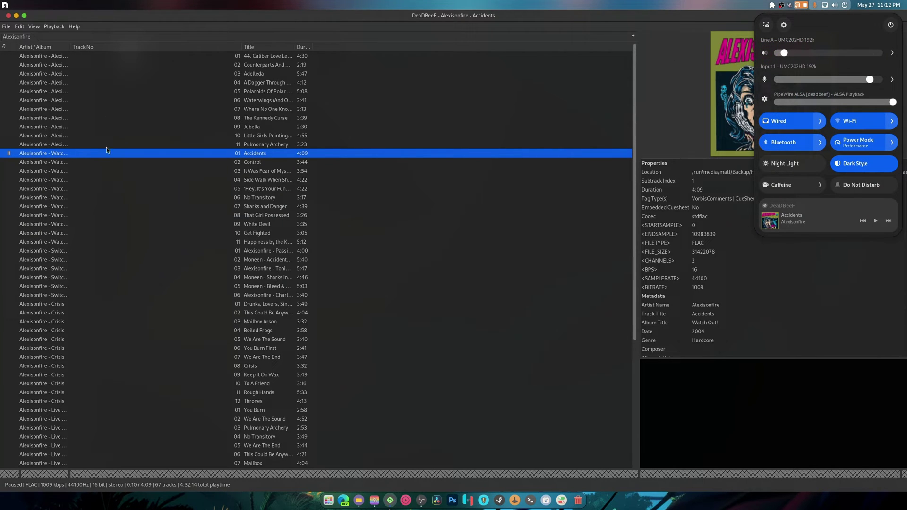
pyautogui.click(62, 155)
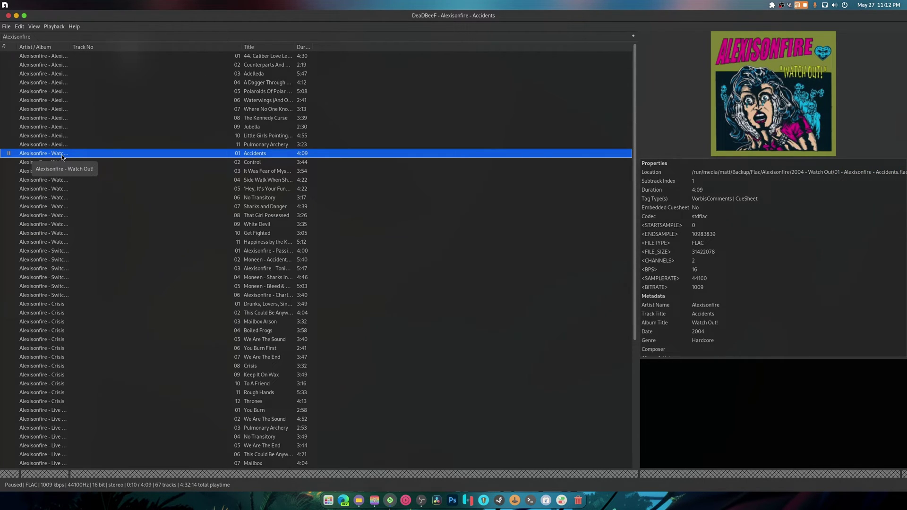
pyautogui.doubleClick(60, 154)
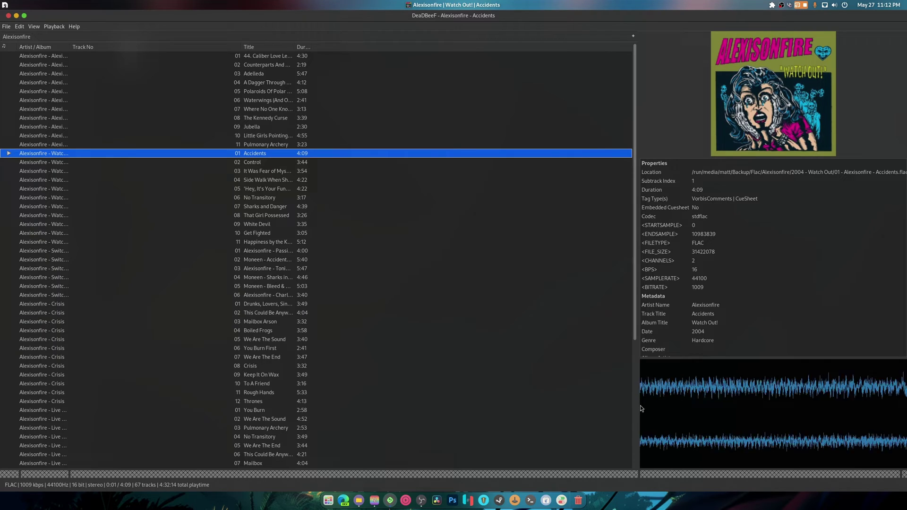
# Replace the Oscilloscope in the lowest right-column pane with a Musical Spectrum widget
pyautogui.rightClick(719, 387)
pyautogui.moveTo(754, 408)
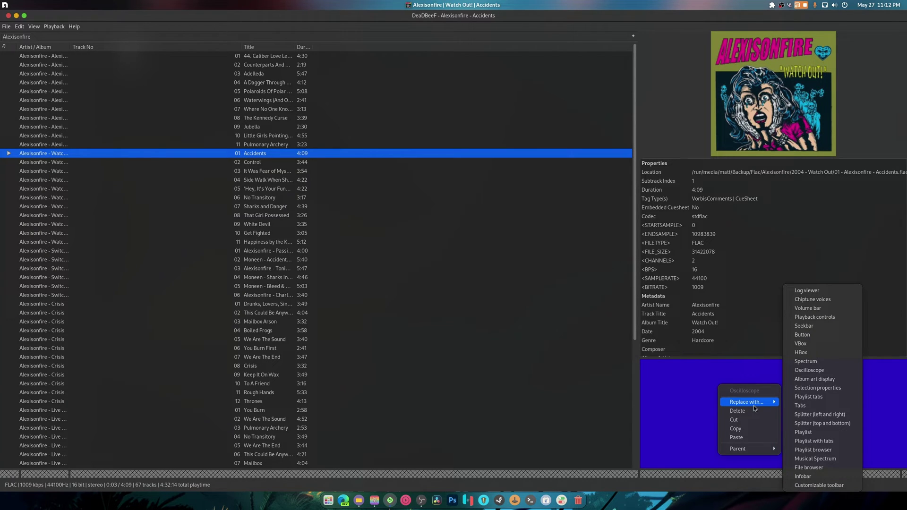
pyautogui.click(824, 459)
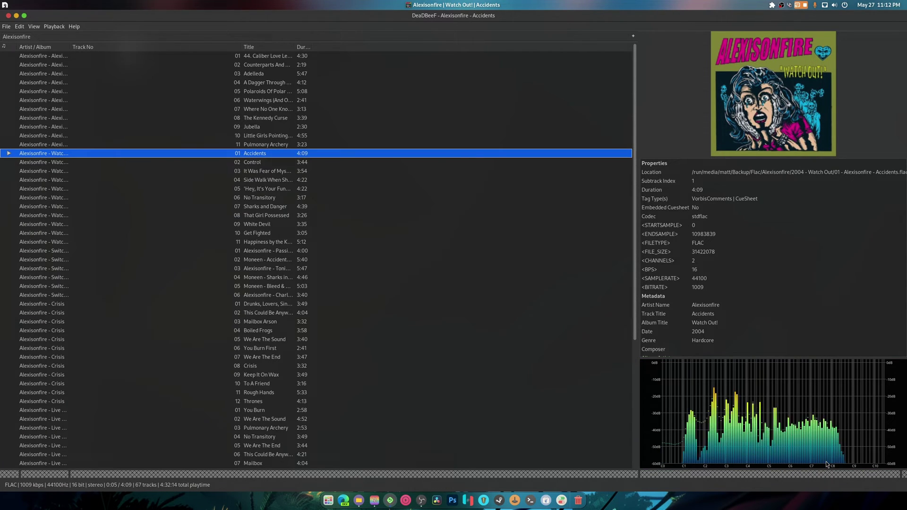
pyautogui.moveTo(758, 364)
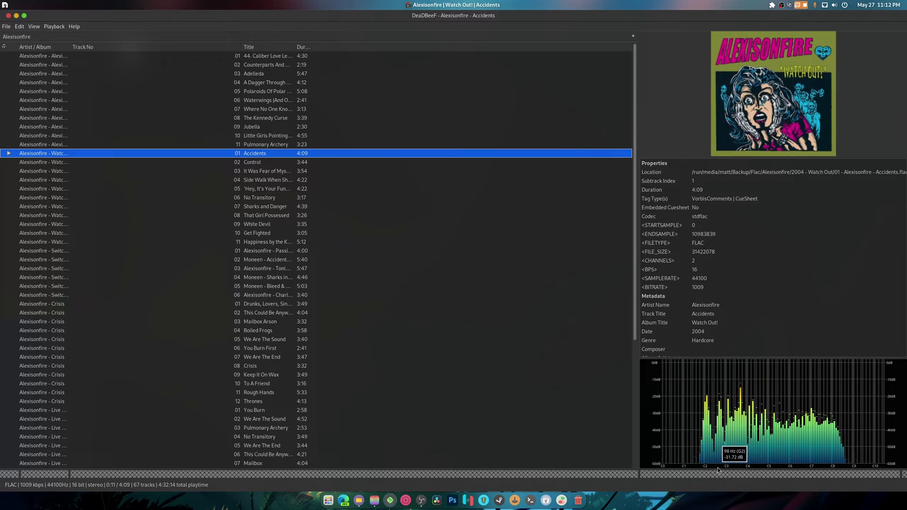
# Insert an Album art display in the first narrow cell of the bottom strip and Playback controls in the cell beside it
pyautogui.rightClick(4, 473)
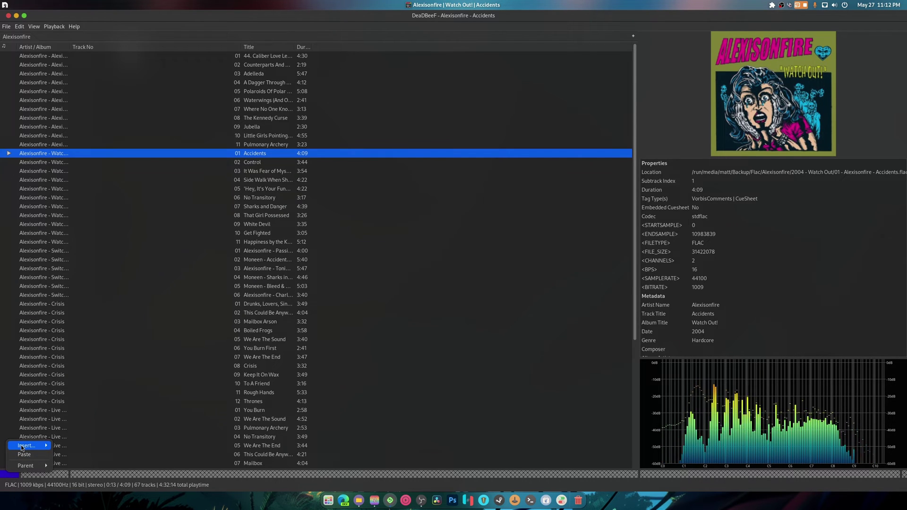
pyautogui.moveTo(21, 447)
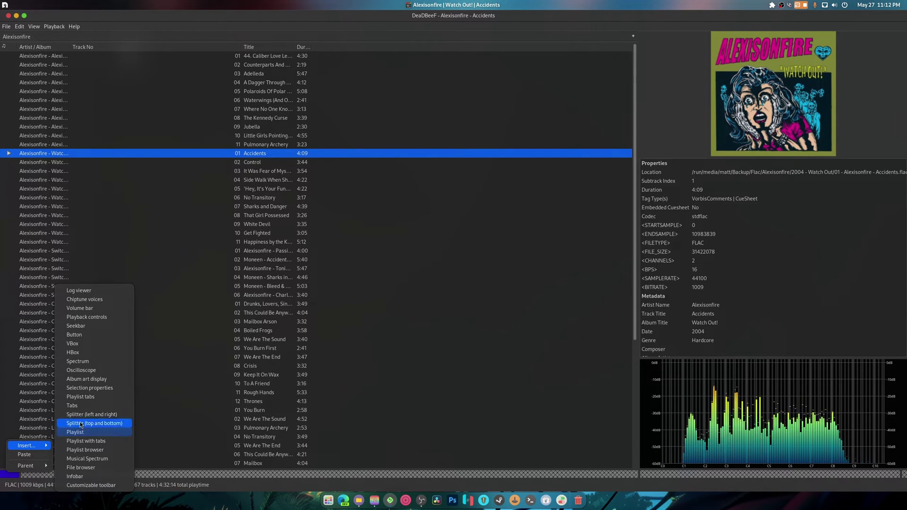
pyautogui.click(101, 380)
pyautogui.rightClick(45, 474)
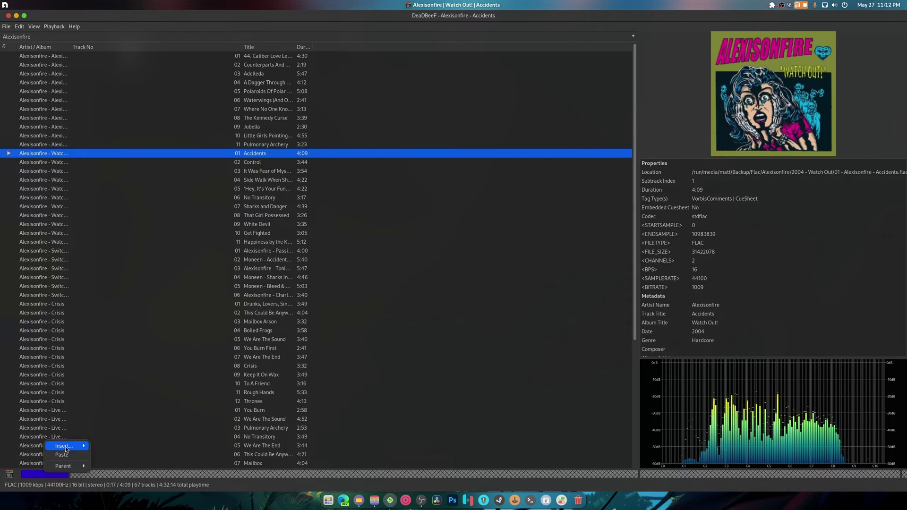
pyautogui.moveTo(66, 444)
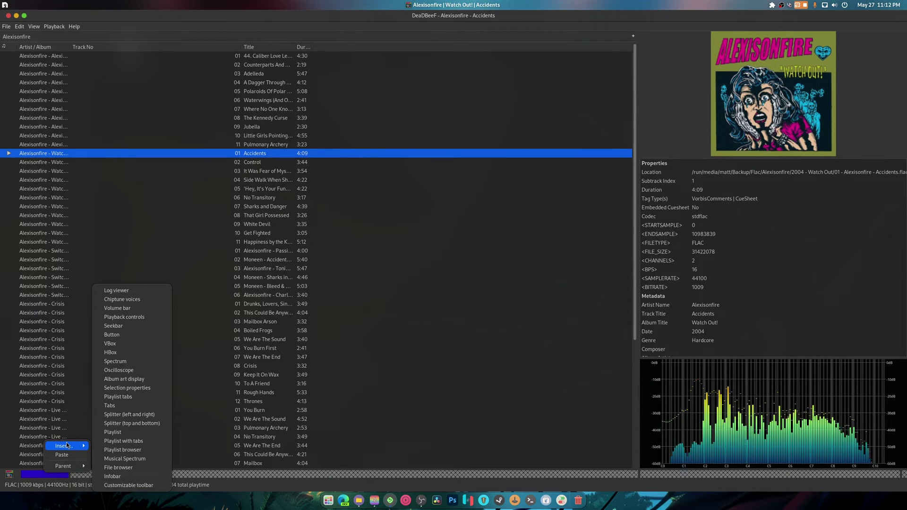
pyautogui.click(132, 318)
# Insert a Seekbar in the wide cell of the bottom strip and a Volume bar in the cell following it
pyautogui.rightClick(135, 471)
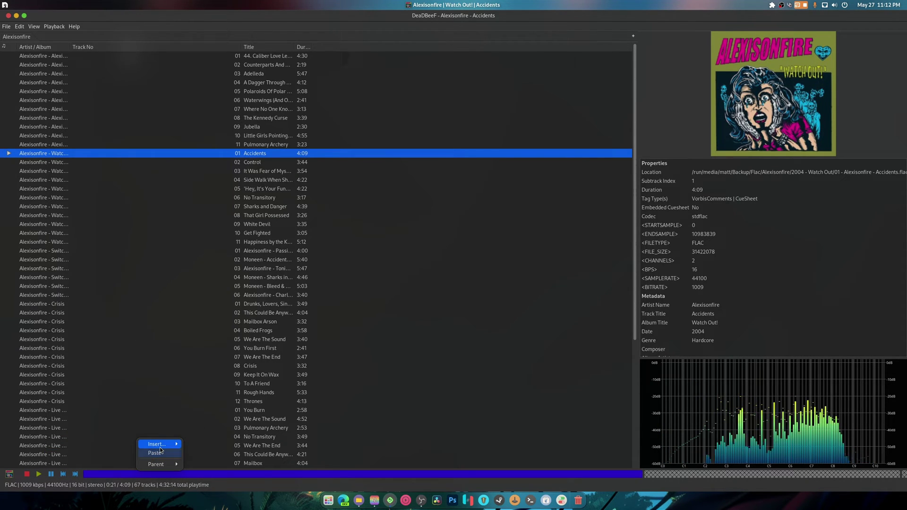
pyautogui.moveTo(163, 444)
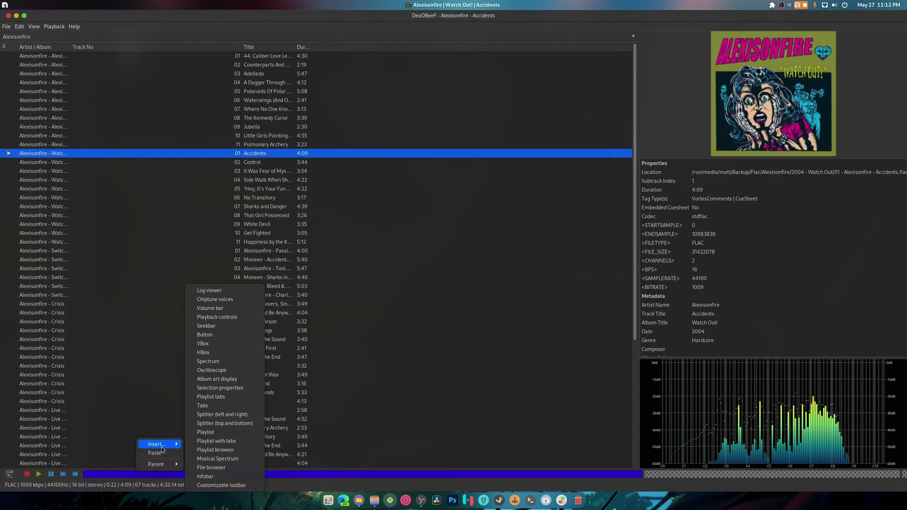
pyautogui.click(240, 327)
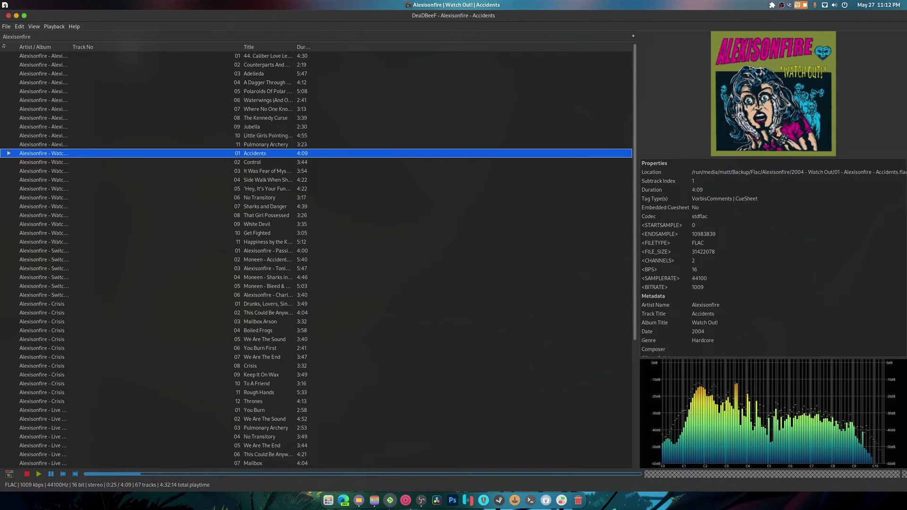
pyautogui.rightClick(682, 474)
pyautogui.moveTo(704, 449)
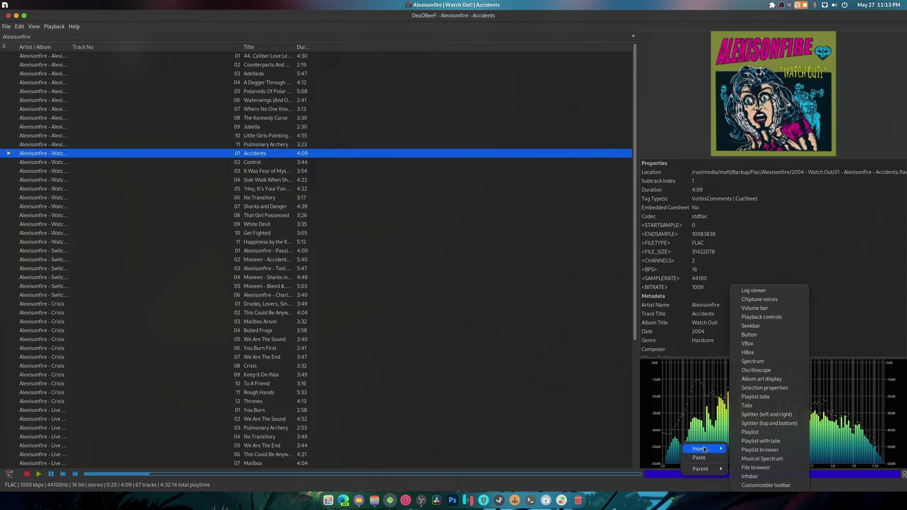
pyautogui.click(754, 308)
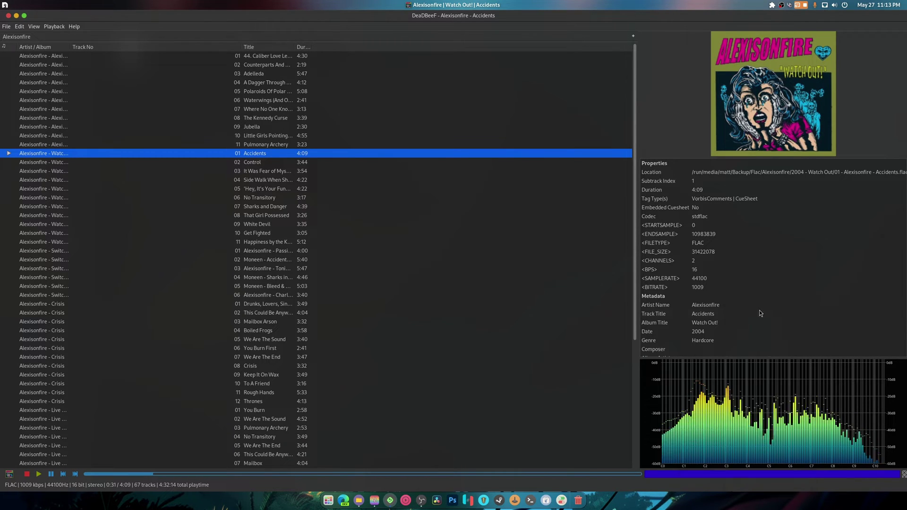
pyautogui.rightClick(903, 479)
pyautogui.moveTo(878, 450)
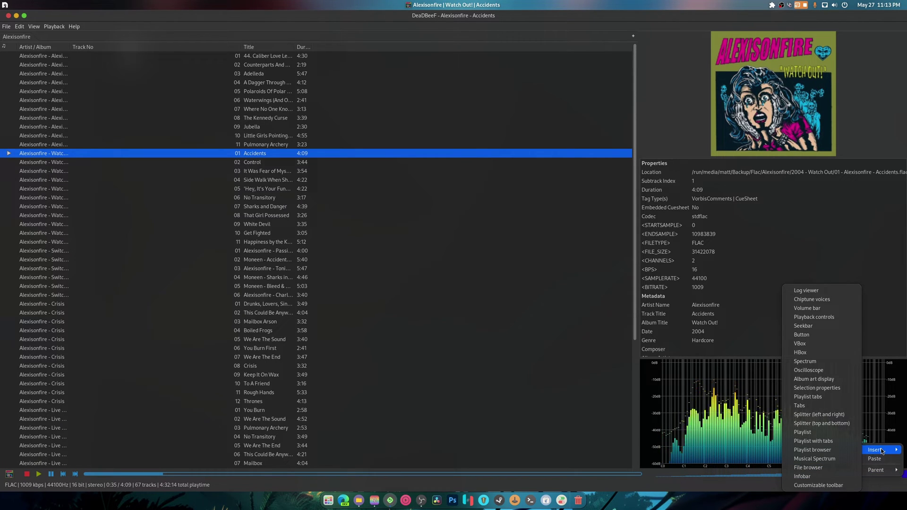
pyautogui.click(717, 483)
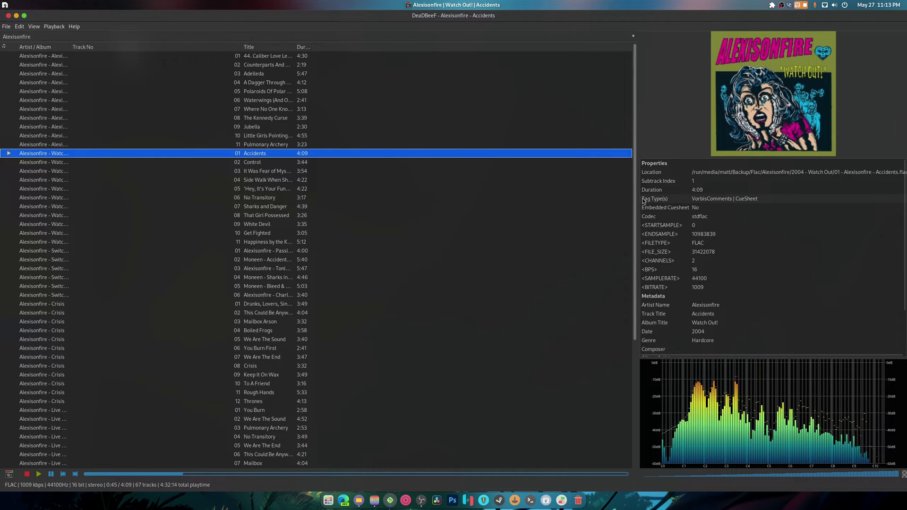
# Widen the playlist pane until the right column is about as wide as the album art, and turn off design mode
pyautogui.moveTo(638, 198); pyautogui.dragTo(780, 217)
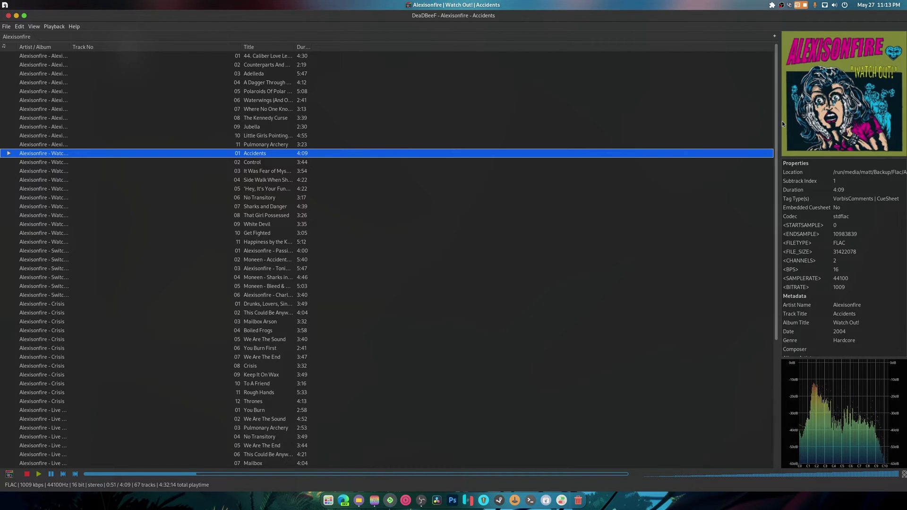
pyautogui.rightClick(26, 52)
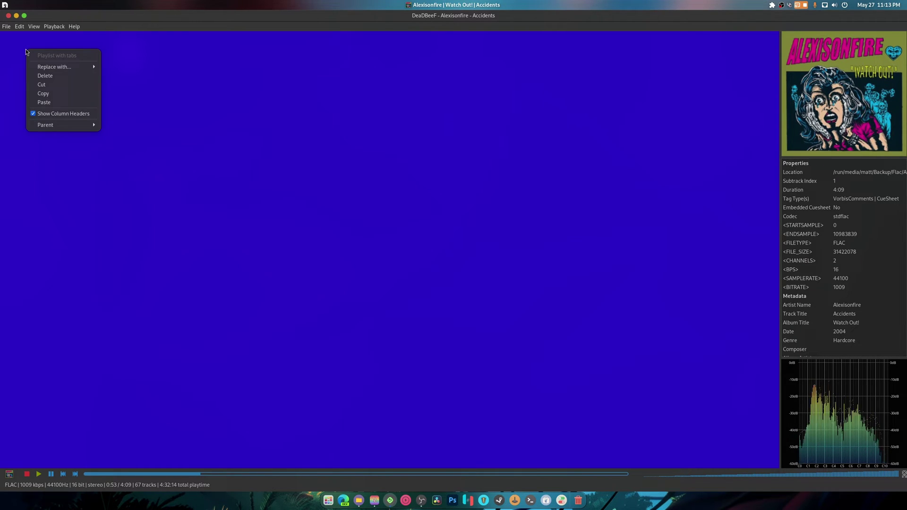
pyautogui.click(30, 27)
pyautogui.click(29, 28)
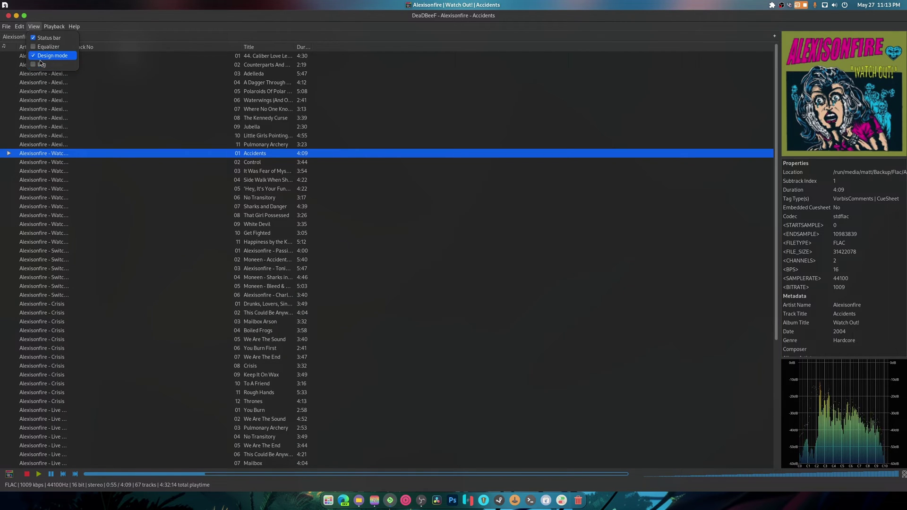
pyautogui.click(41, 56)
# Group the playlist tracks by Artist/Date/Album
pyautogui.rightClick(32, 47)
pyautogui.moveTo(53, 89)
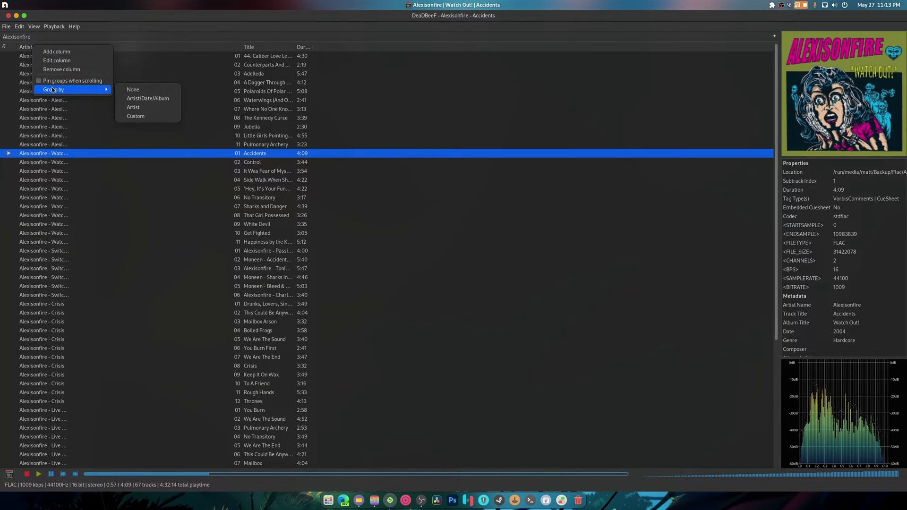
pyautogui.click(144, 98)
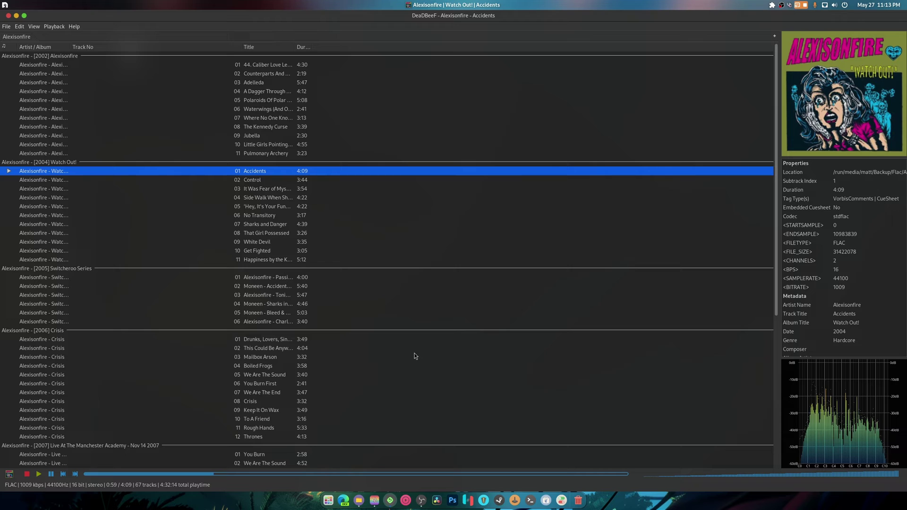
# Change the Playing column to the Album Art type and widen it until the covers show about as wide as a group
pyautogui.rightClick(16, 45)
pyautogui.moveTo(35, 90)
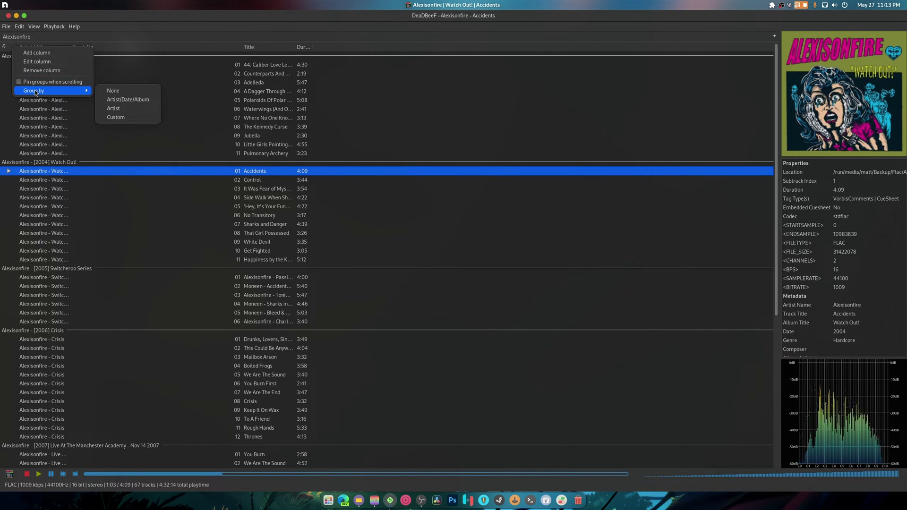
pyautogui.click(37, 62)
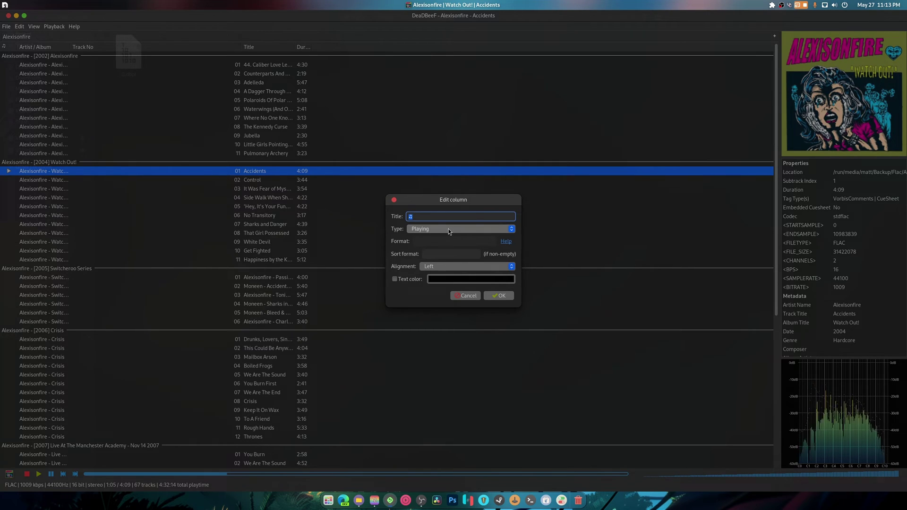
pyautogui.click(449, 228)
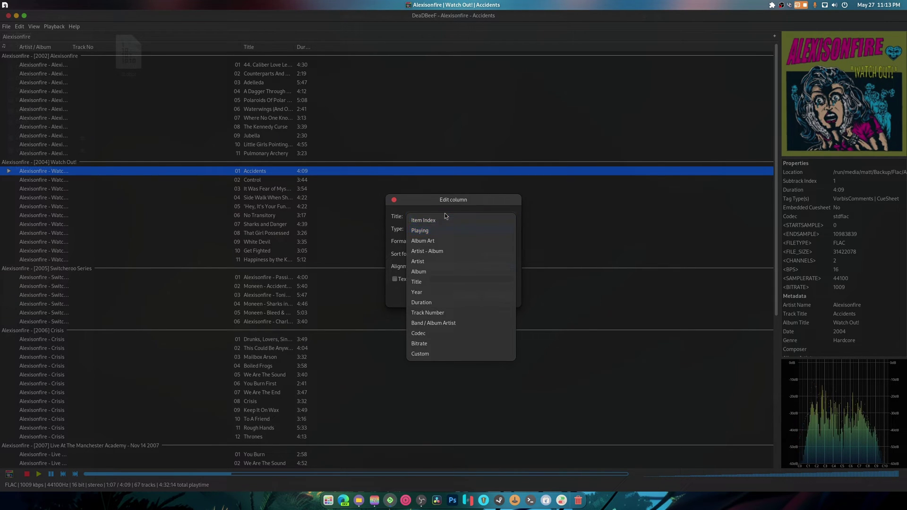
pyautogui.click(453, 241)
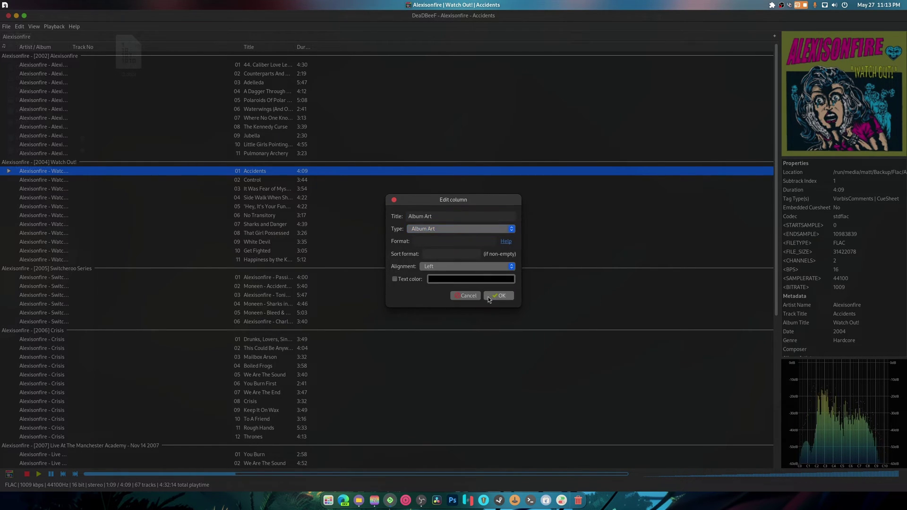
pyautogui.click(488, 296)
pyautogui.moveTo(18, 47); pyautogui.dragTo(96, 65)
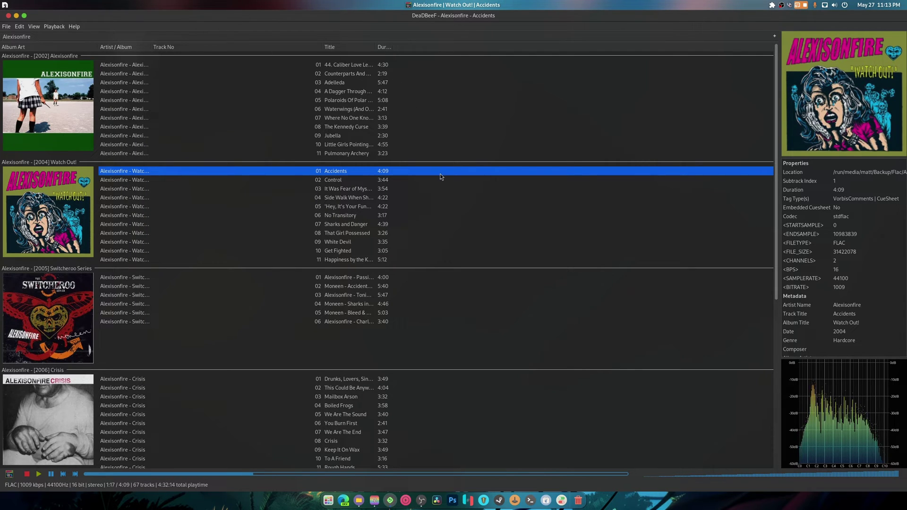
# Change the Artist / Album column to the Artist type, keeping Left alignment
pyautogui.rightClick(127, 48)
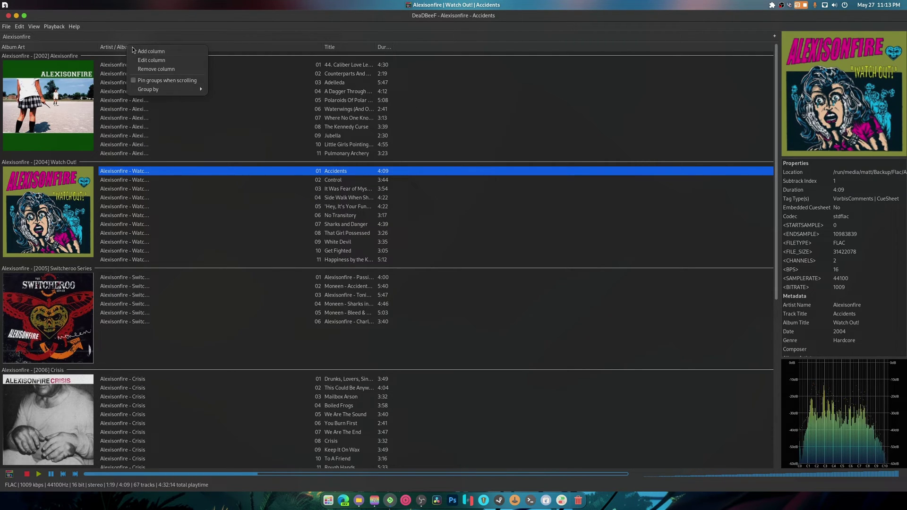
pyautogui.click(160, 63)
pyautogui.click(452, 232)
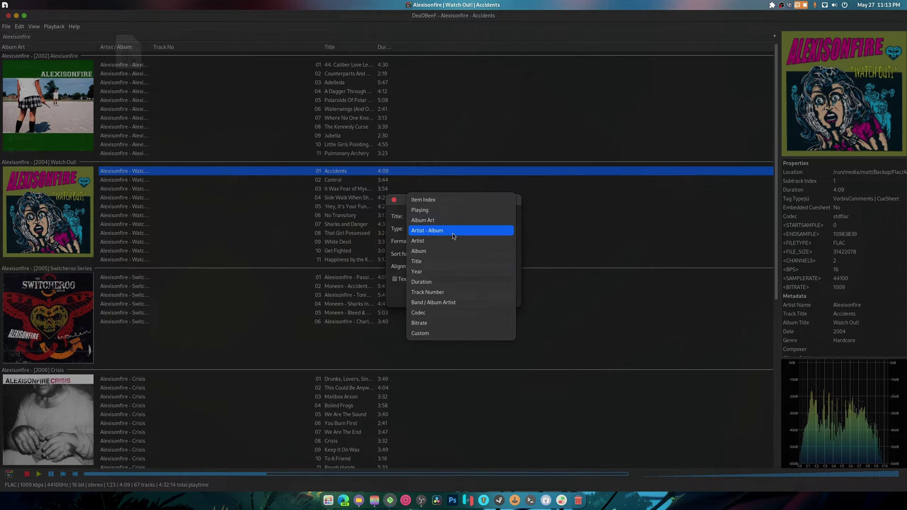
pyautogui.click(451, 241)
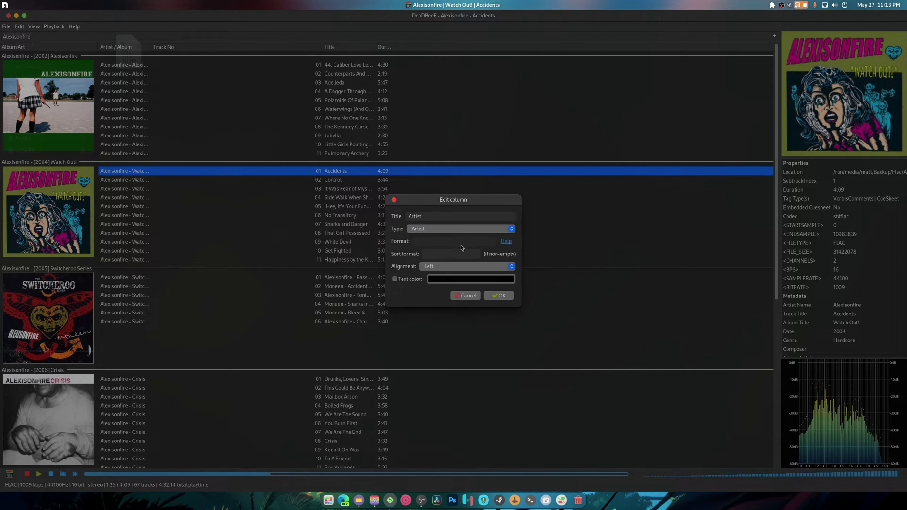
pyautogui.click(473, 268)
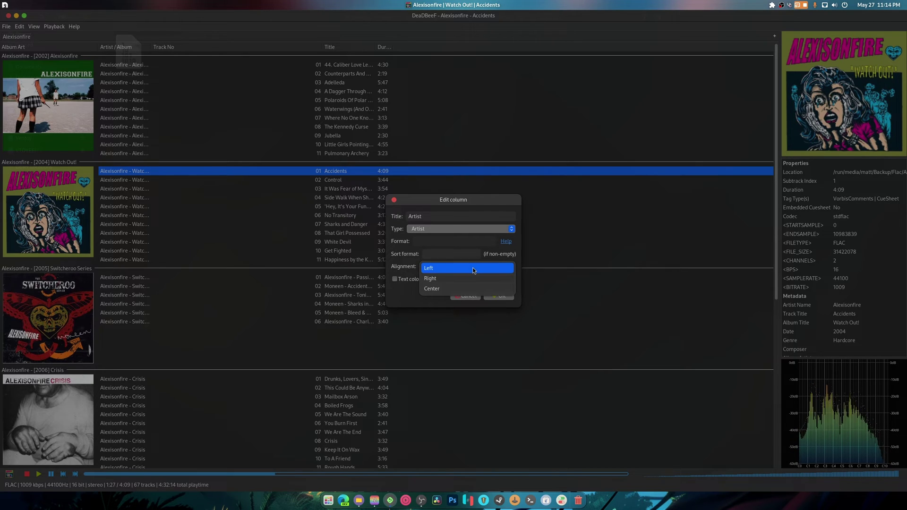
pyautogui.click(473, 267)
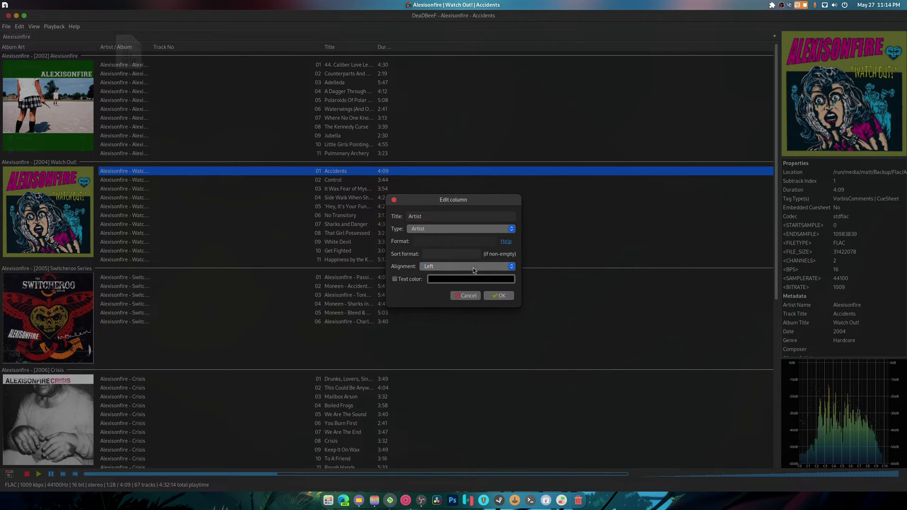
pyautogui.click(489, 297)
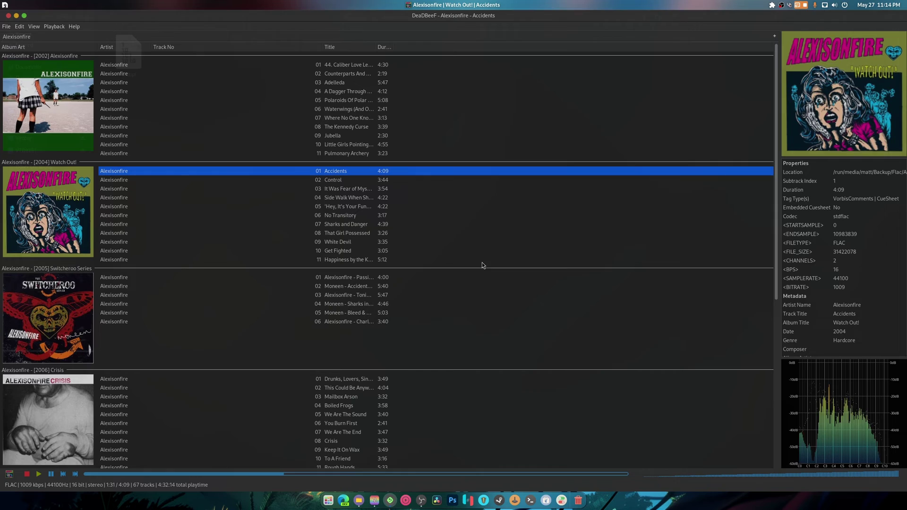
pyautogui.rightClick(168, 51)
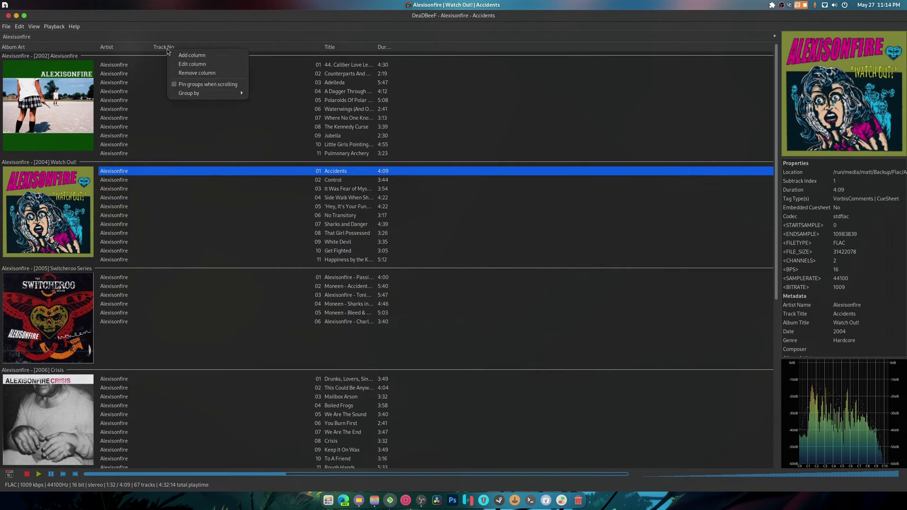
pyautogui.click(191, 63)
pyautogui.click(470, 229)
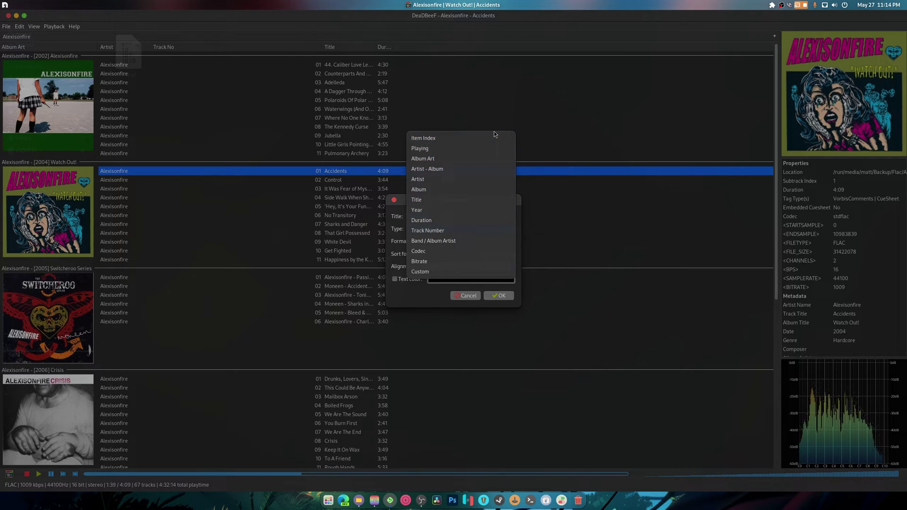
pyautogui.click(466, 297)
pyautogui.click(466, 297)
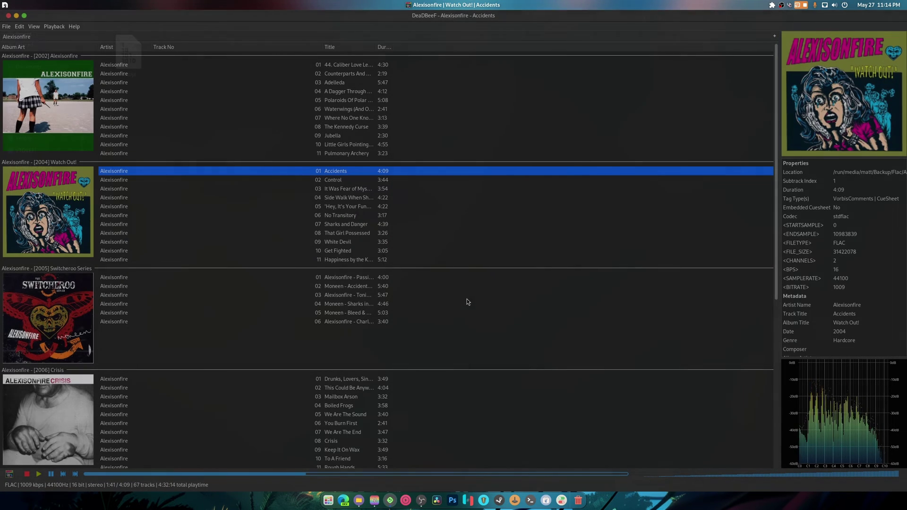
# Place the Track No column between Album Art and Artist, and sort the playlist by Title
pyautogui.moveTo(329, 48); pyautogui.dragTo(147, 53)
pyautogui.click(267, 47)
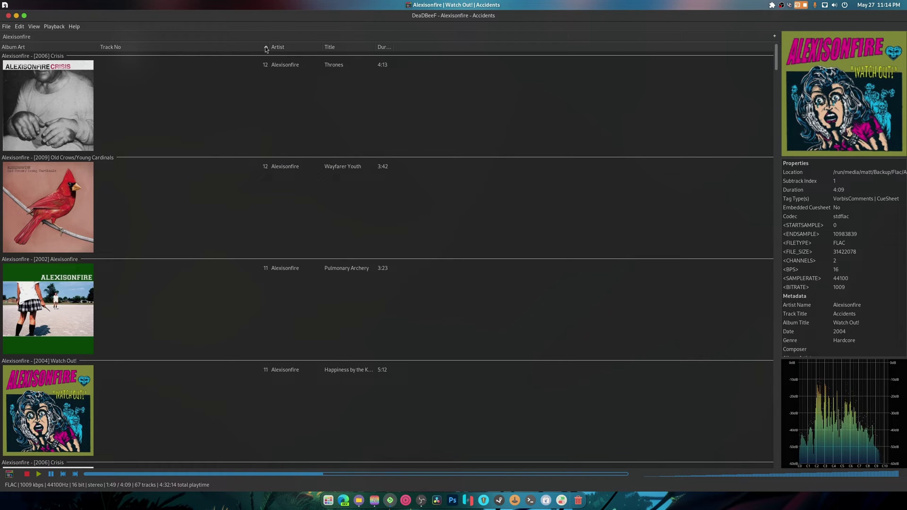
pyautogui.click(266, 48)
pyautogui.click(245, 49)
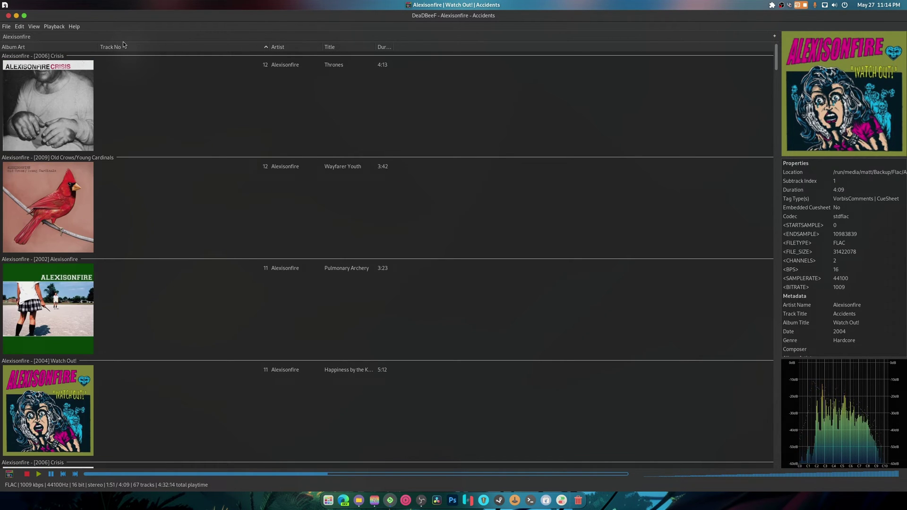
pyautogui.click(277, 50)
pyautogui.click(351, 48)
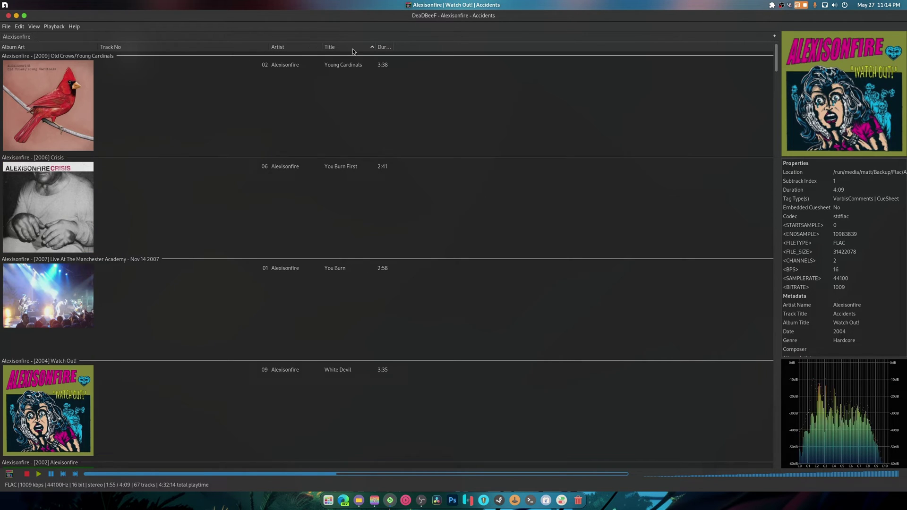
# Add an Album column between Artist and Title, and sort the playlist by Album
pyautogui.rightClick(417, 48)
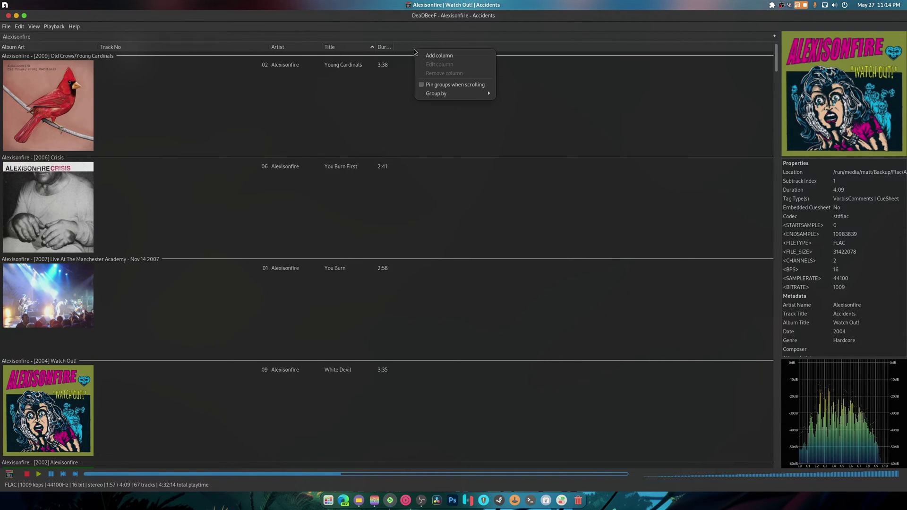
pyautogui.click(437, 56)
pyautogui.click(442, 230)
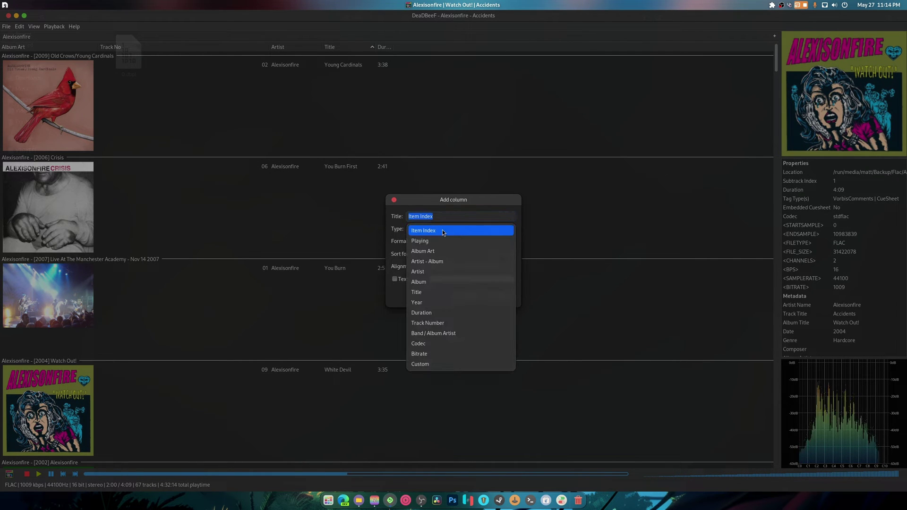
pyautogui.click(447, 280)
pyautogui.click(500, 294)
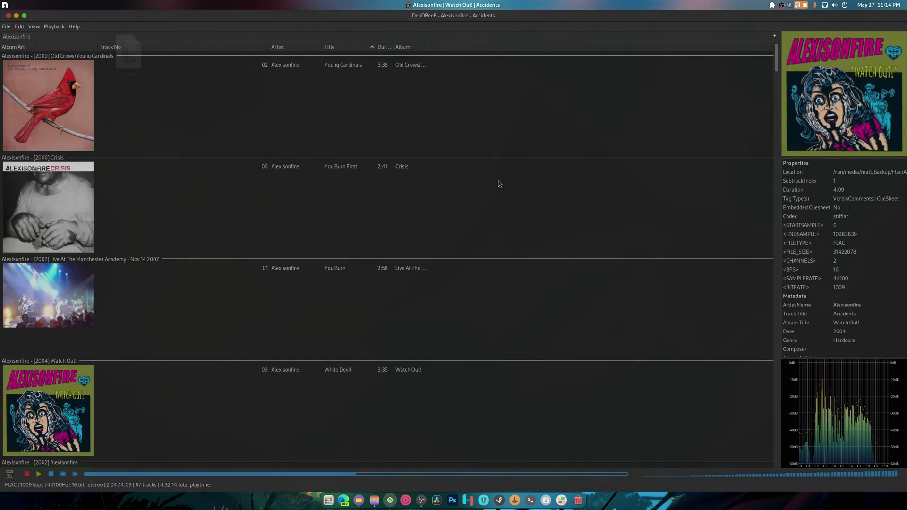
pyautogui.moveTo(406, 51); pyautogui.dragTo(329, 48)
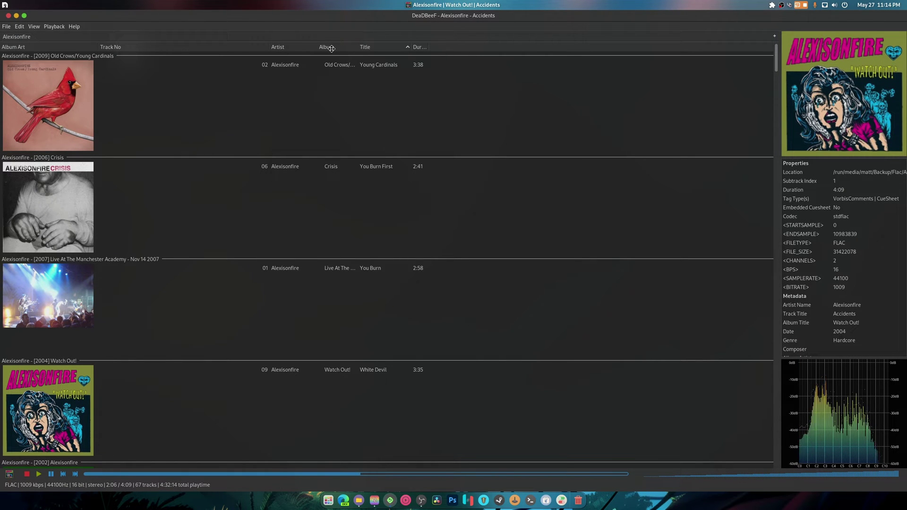
pyautogui.click(339, 49)
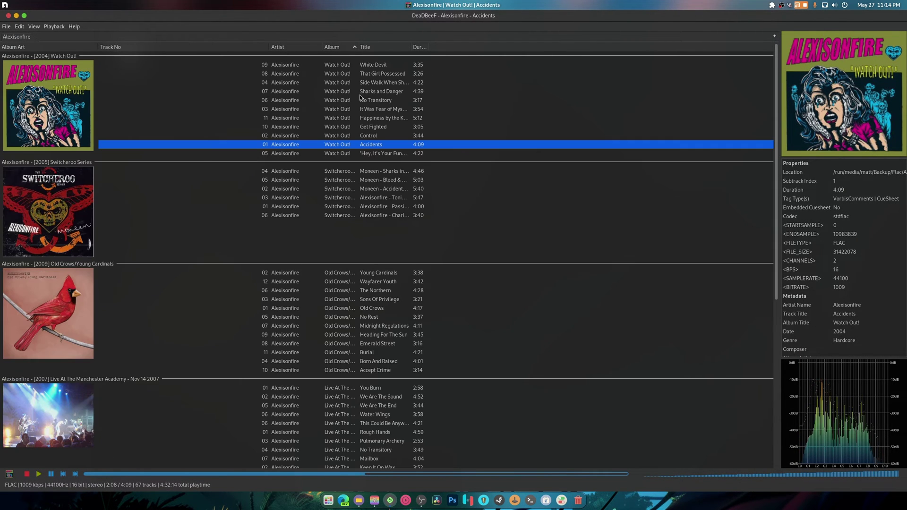
# Narrow the Track No column to its heading and widen the Album and Title columns to fit the full names
pyautogui.moveTo(268, 46); pyautogui.dragTo(129, 51)
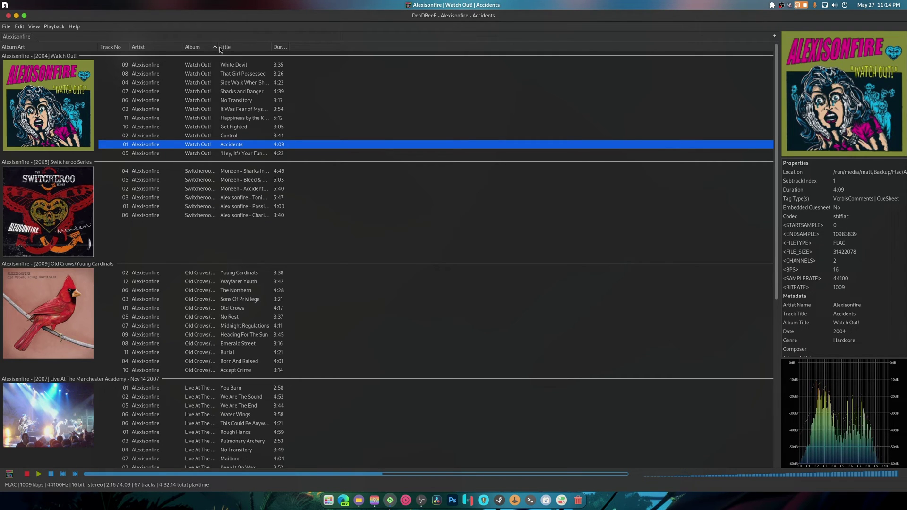
pyautogui.moveTo(220, 47); pyautogui.dragTo(307, 62)
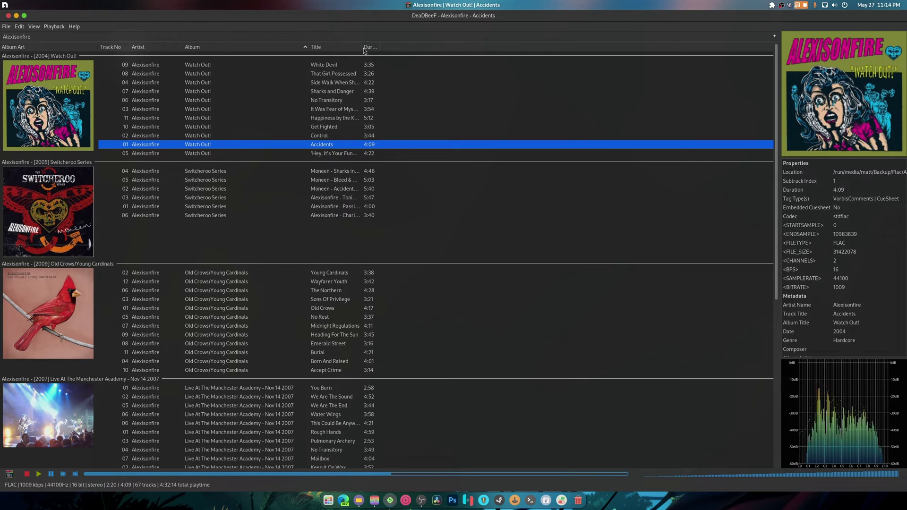
pyautogui.moveTo(379, 47); pyautogui.dragTo(449, 56)
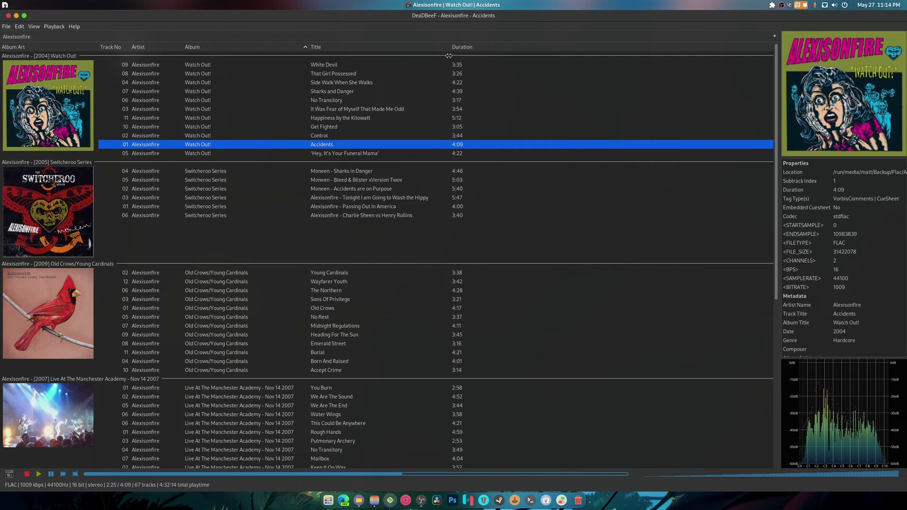
# Add a Year column after Duration
pyautogui.rightClick(506, 49)
pyautogui.click(521, 53)
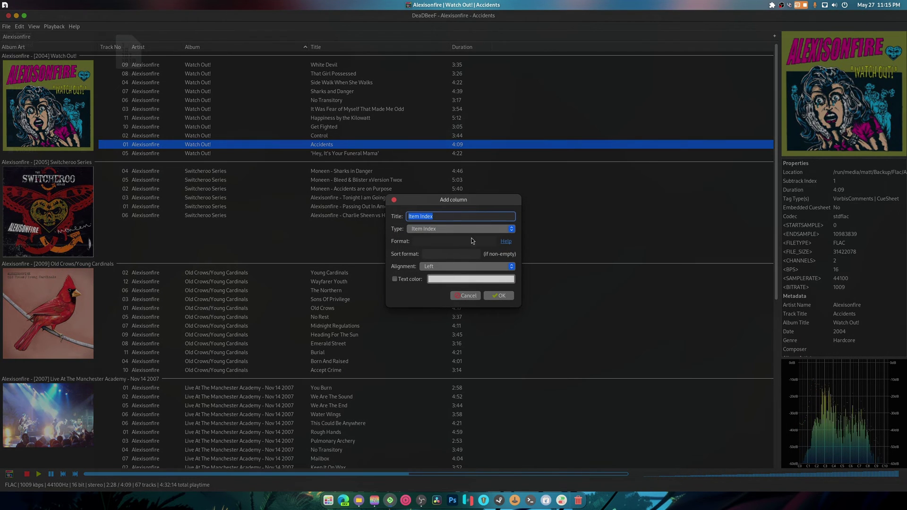
pyautogui.click(456, 229)
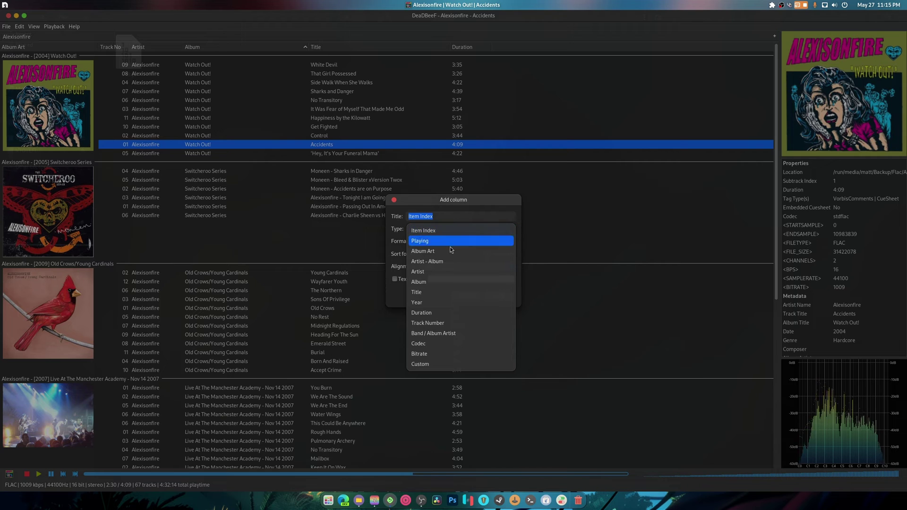
pyautogui.click(439, 303)
pyautogui.click(498, 295)
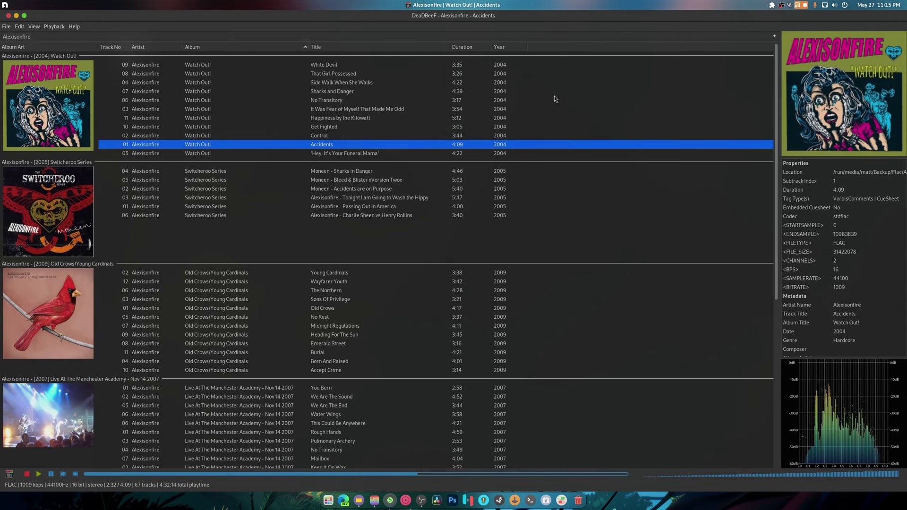
# Add a Bitrate column after Year
pyautogui.rightClick(555, 49)
pyautogui.click(570, 52)
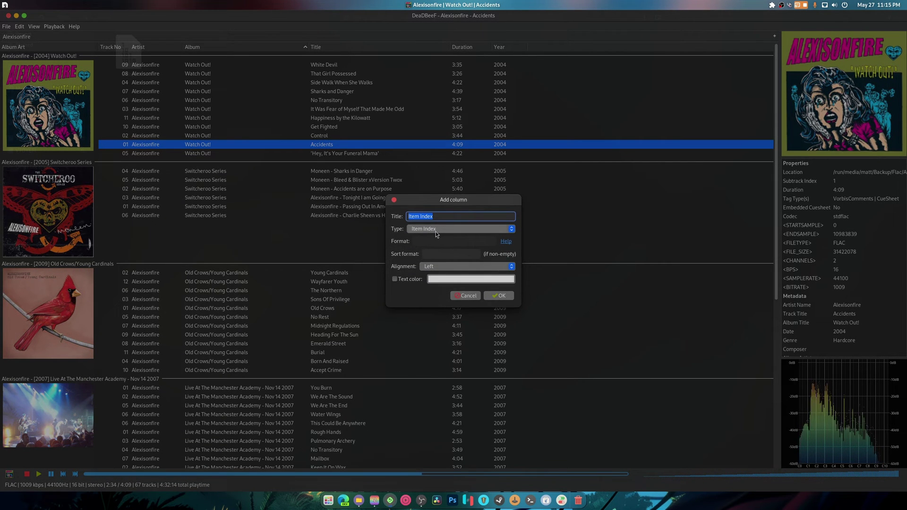
pyautogui.click(433, 230)
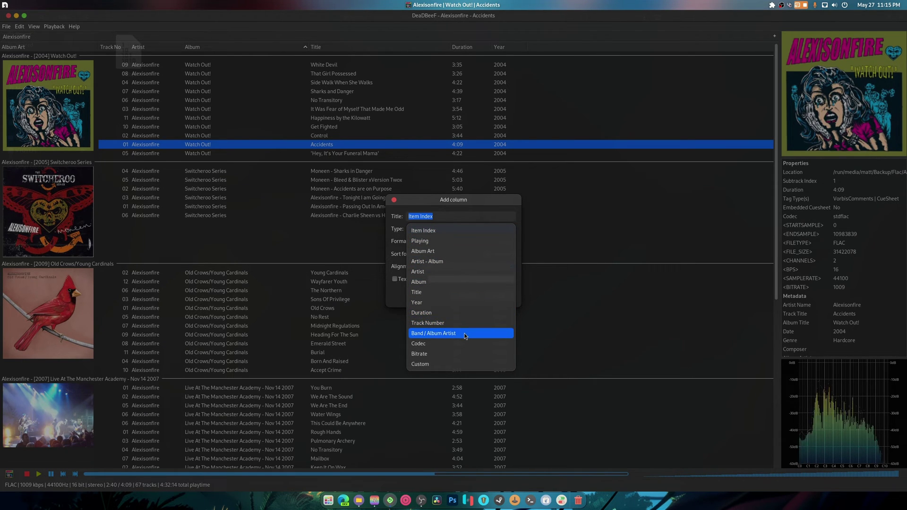
pyautogui.click(457, 355)
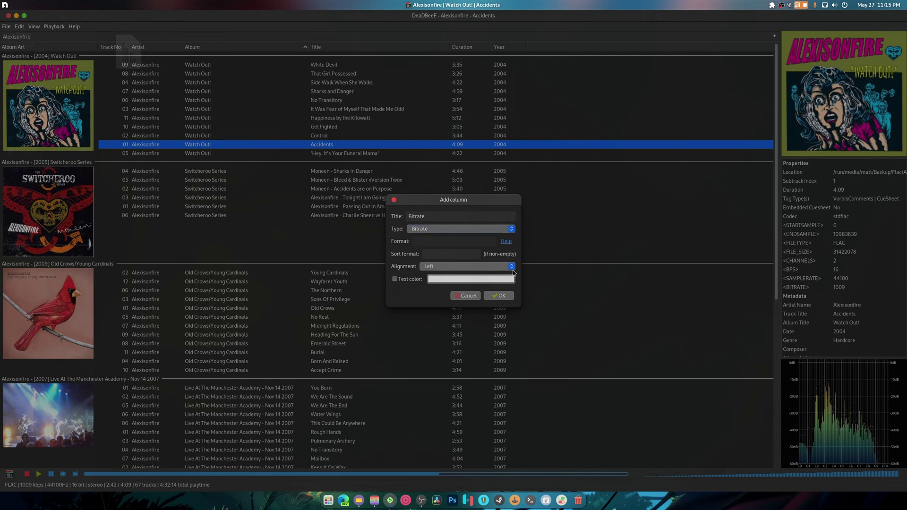
pyautogui.click(496, 296)
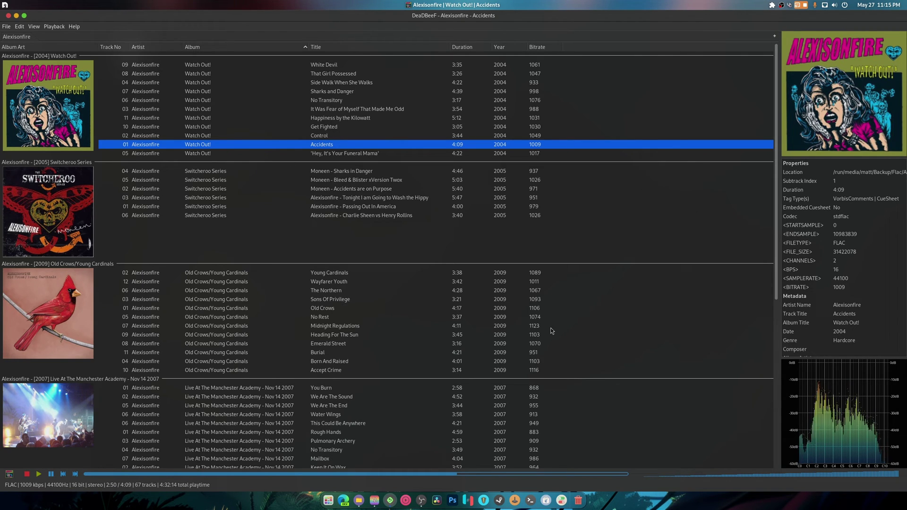
# Restore the player window to its small size and maximize it again
pyautogui.doubleClick(297, 17)
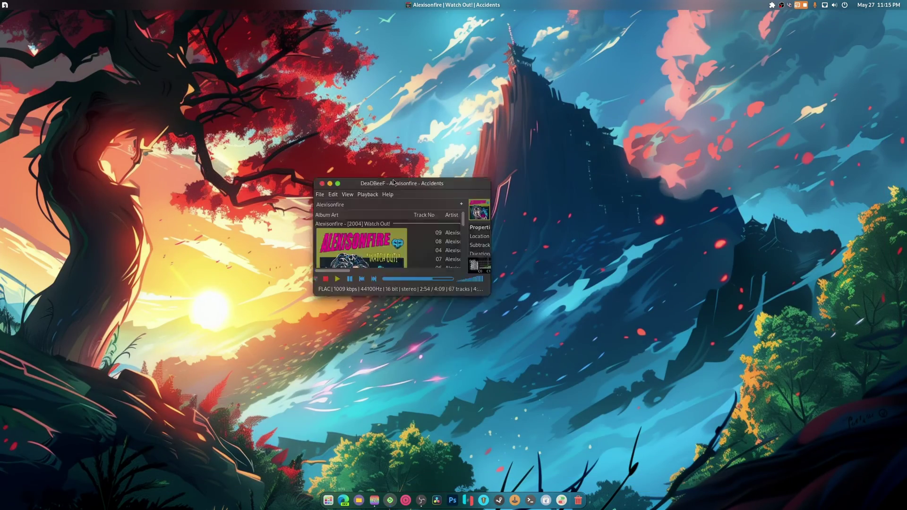
pyautogui.doubleClick(387, 247)
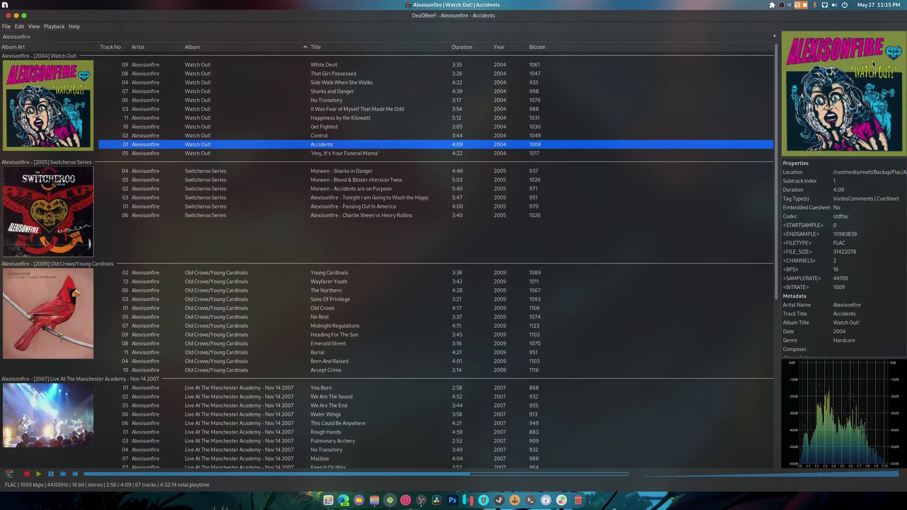
# Open the Blur my Shell extension's settings and review its application blur options and window whitelist
pyautogui.rightClick(779, 8)
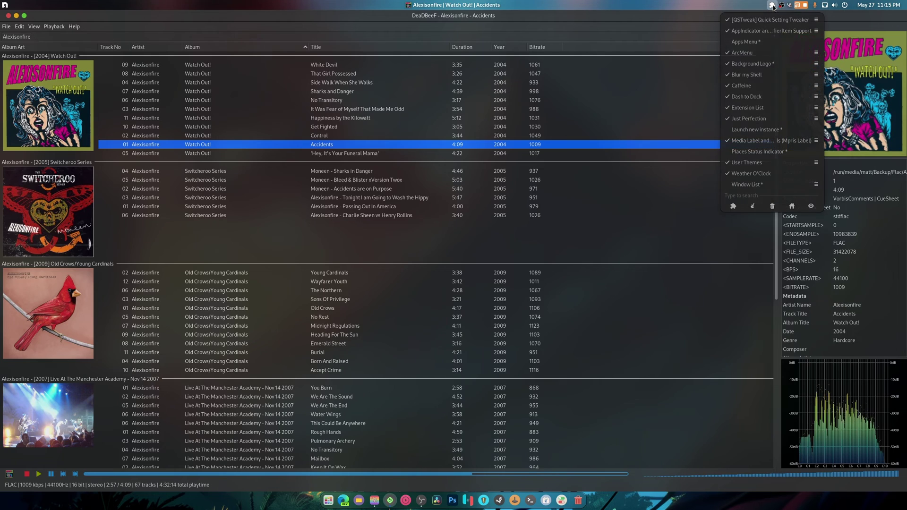
pyautogui.click(818, 75)
pyautogui.click(544, 343)
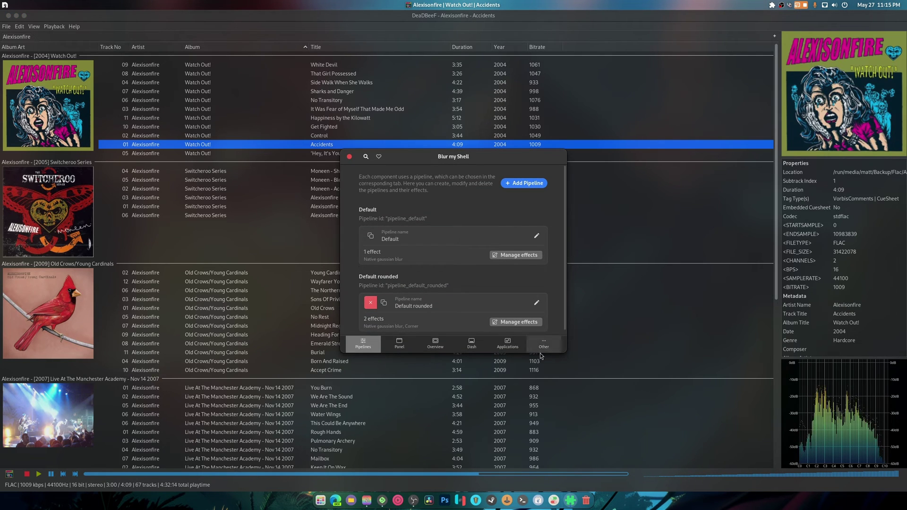
pyautogui.click(516, 347)
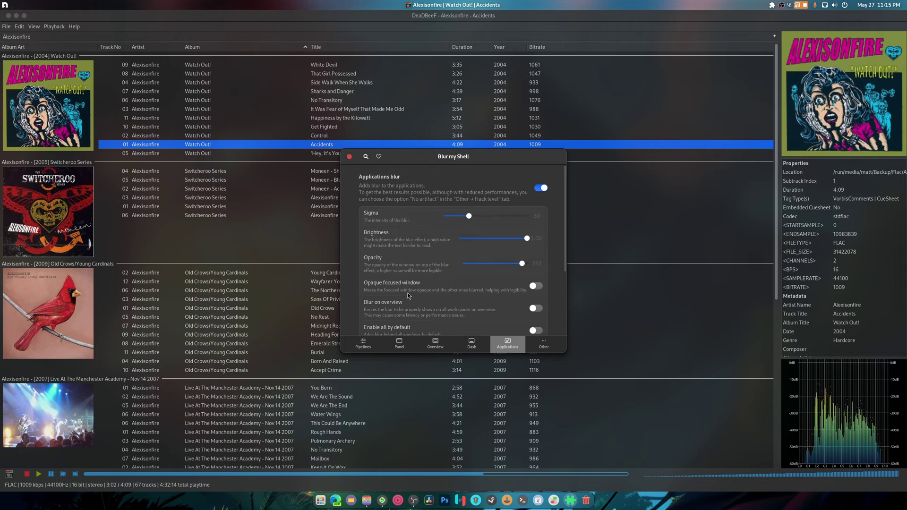
pyautogui.scroll(-3, 452, 283)
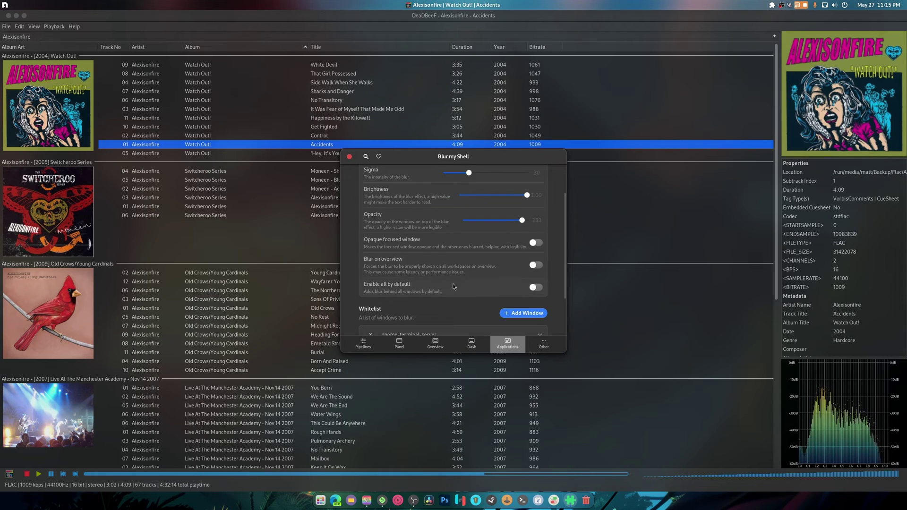
# Add the deadbeef window to the blur whitelist, remove that duplicate entry again and close the extension settings
pyautogui.click(520, 316)
pyautogui.click(613, 280)
pyautogui.scroll(-5, 437, 291)
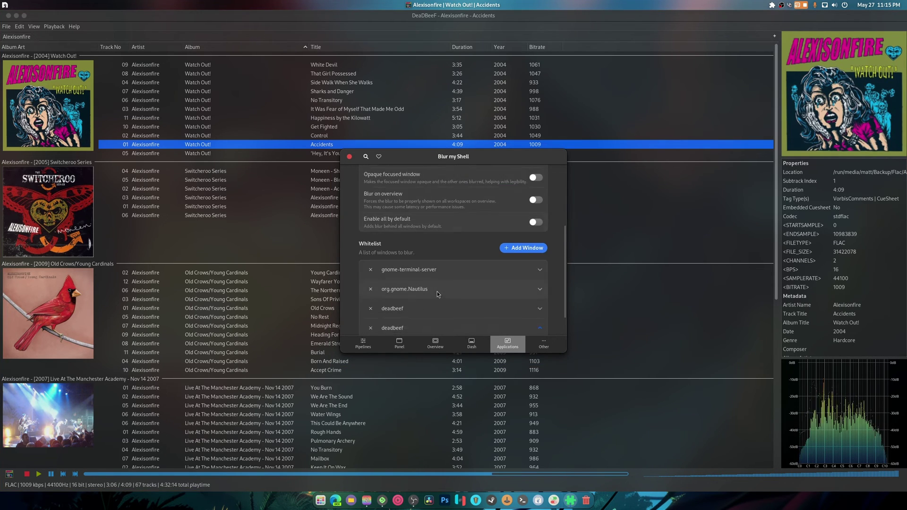
pyautogui.click(371, 298)
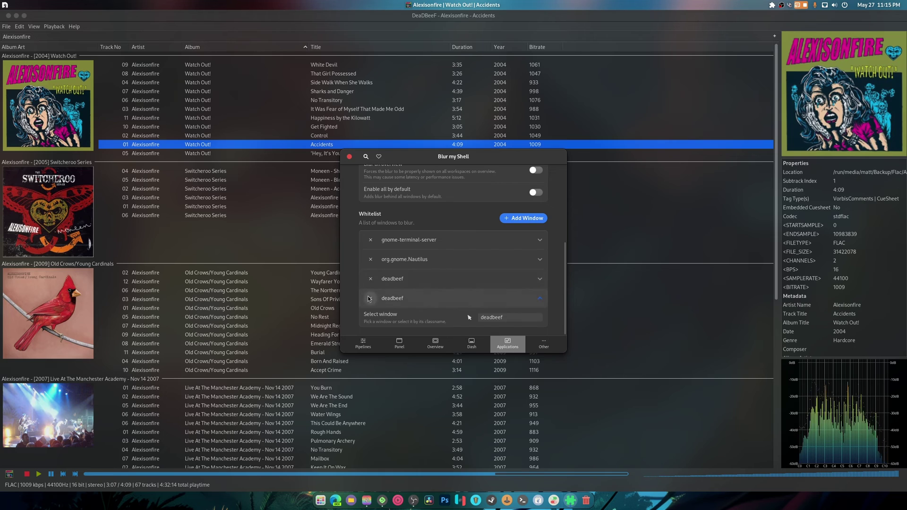
pyautogui.click(349, 157)
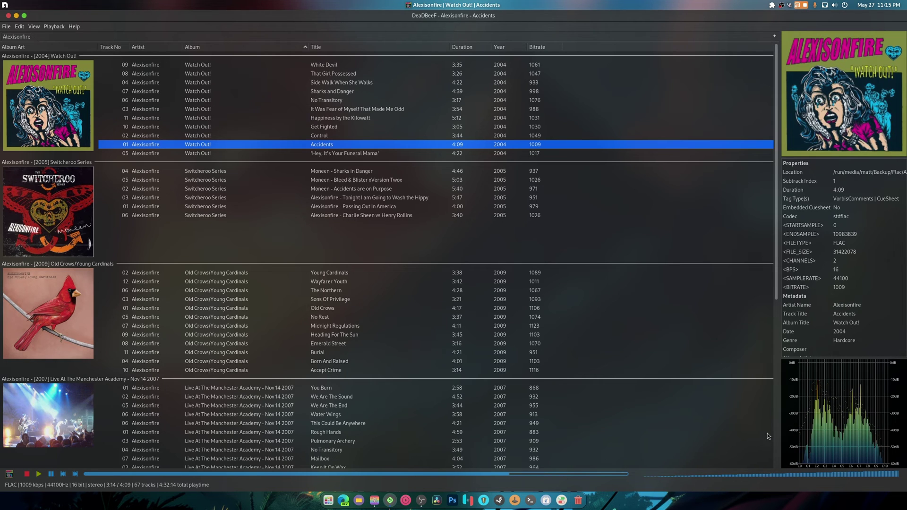
# Widen the column holding the album art, properties and spectrum by narrowing the playlist
pyautogui.moveTo(776, 424); pyautogui.dragTo(642, 425)
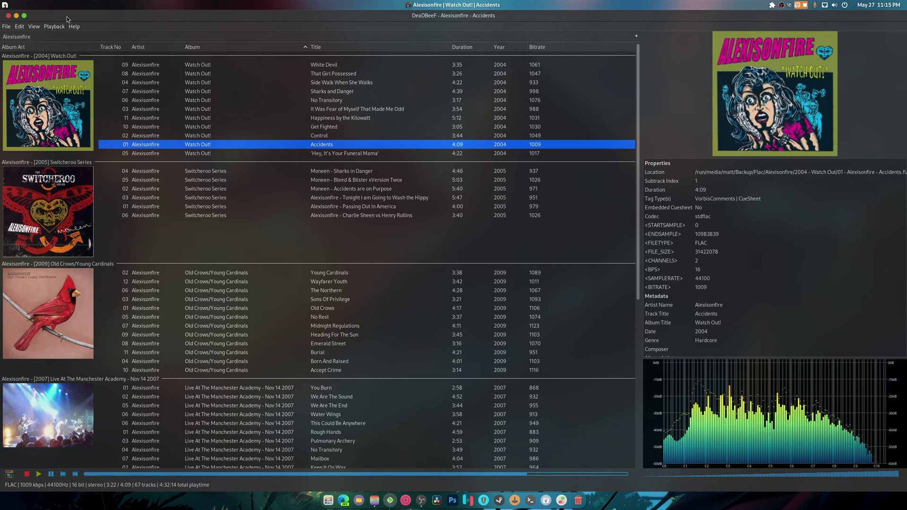
# Set the Album Artwork plugin's image size to 512 in the player preferences and close them
pyautogui.click(19, 27)
pyautogui.click(33, 101)
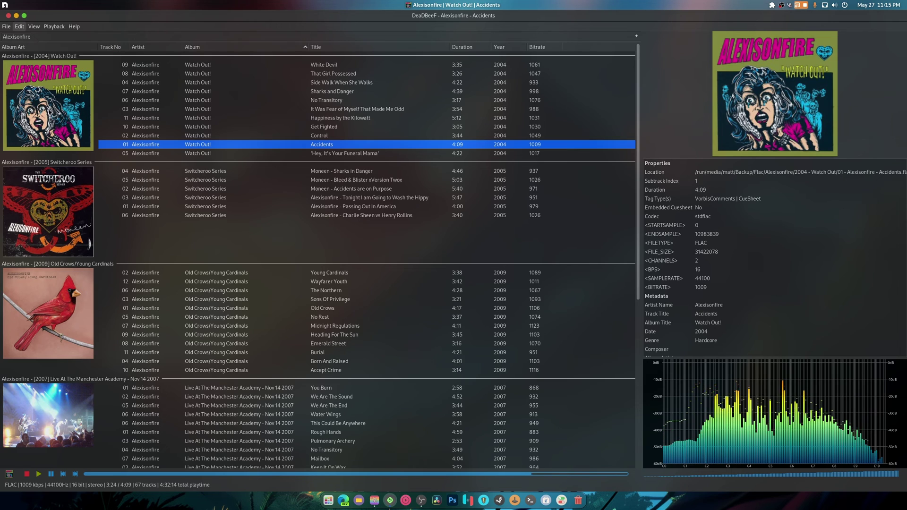
pyautogui.click(528, 122)
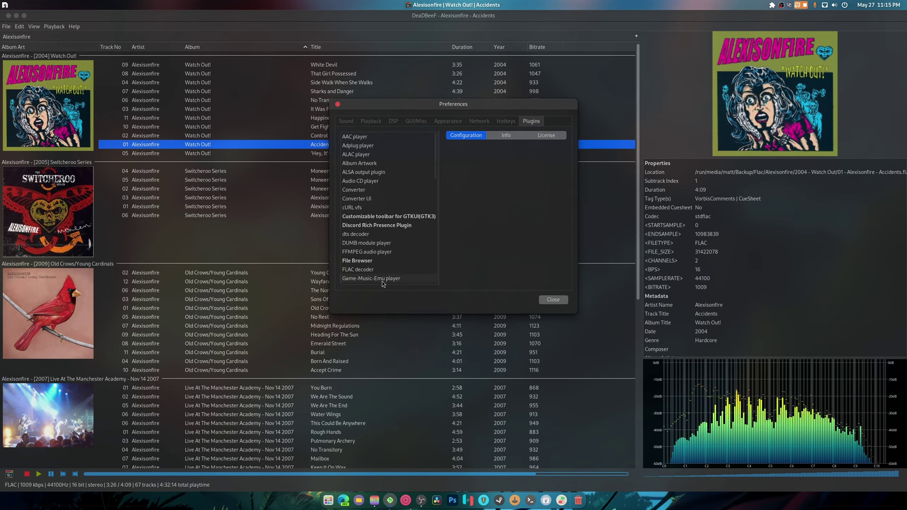
pyautogui.click(376, 164)
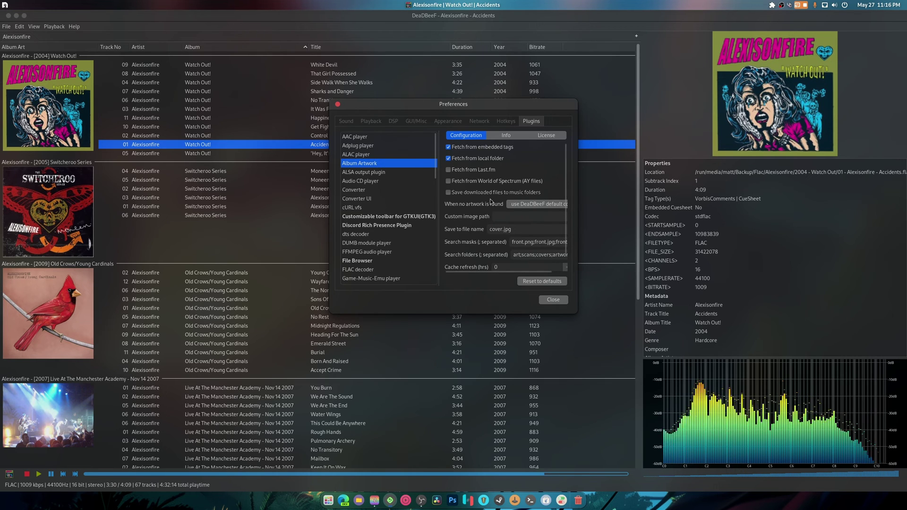
pyautogui.scroll(-2, 490, 202)
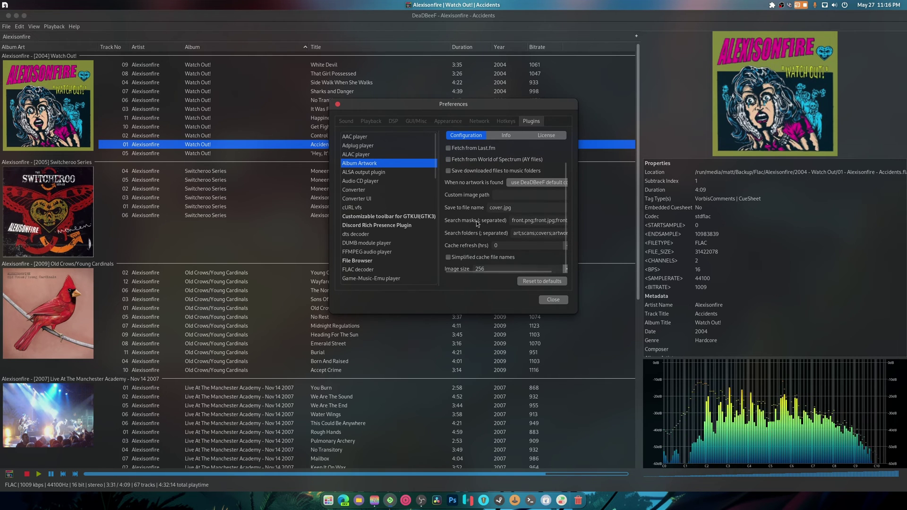
pyautogui.click(565, 273)
pyautogui.click(562, 270)
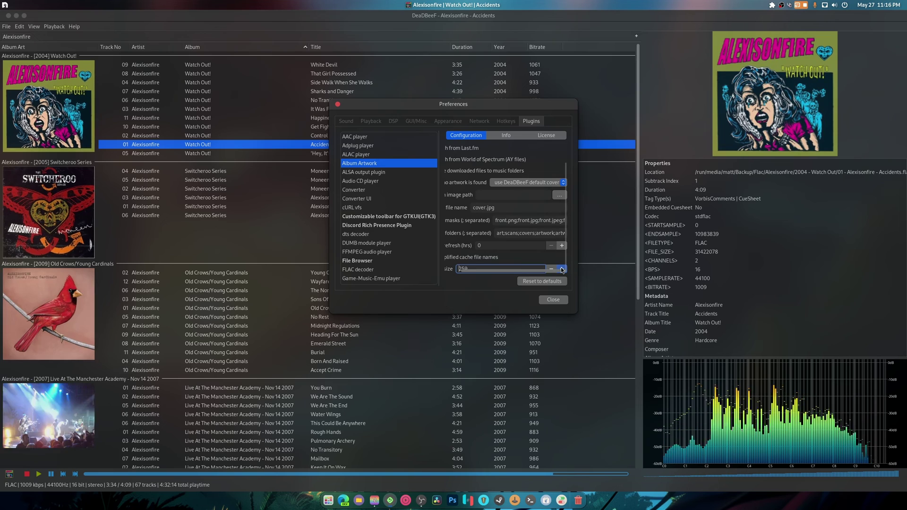
pyautogui.click(562, 269)
pyautogui.click(562, 270)
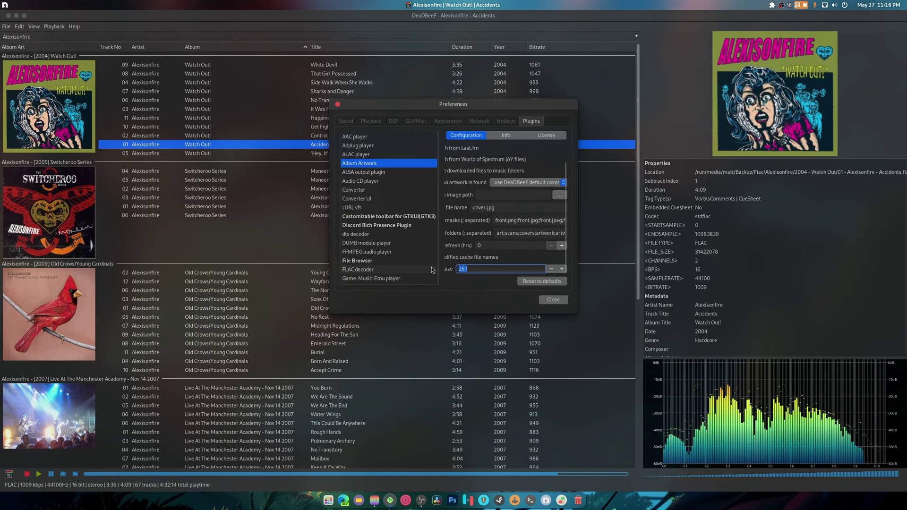
pyautogui.write('512')
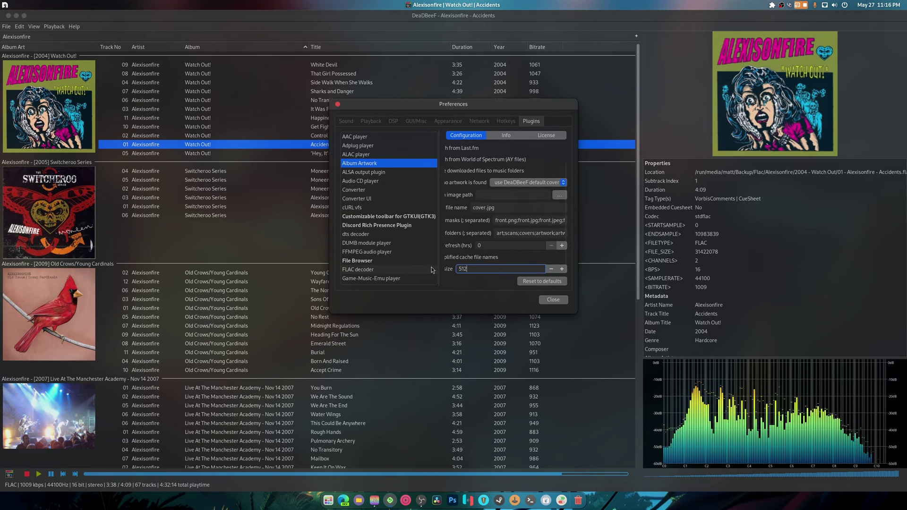
pyautogui.click(552, 300)
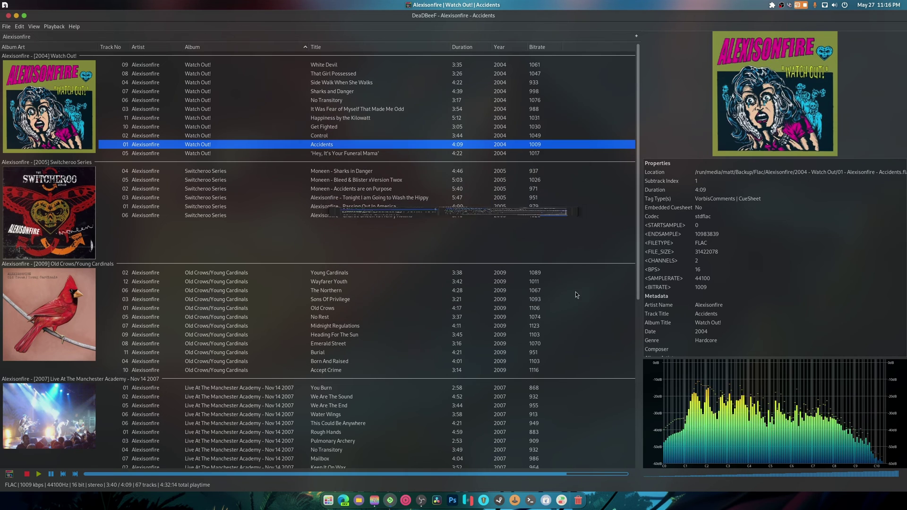
# Make the album art pane taller and narrow its column to fit the enlarged cover's width
pyautogui.moveTo(641, 134); pyautogui.dragTo(690, 222)
pyautogui.scroll(-1, 669, 200)
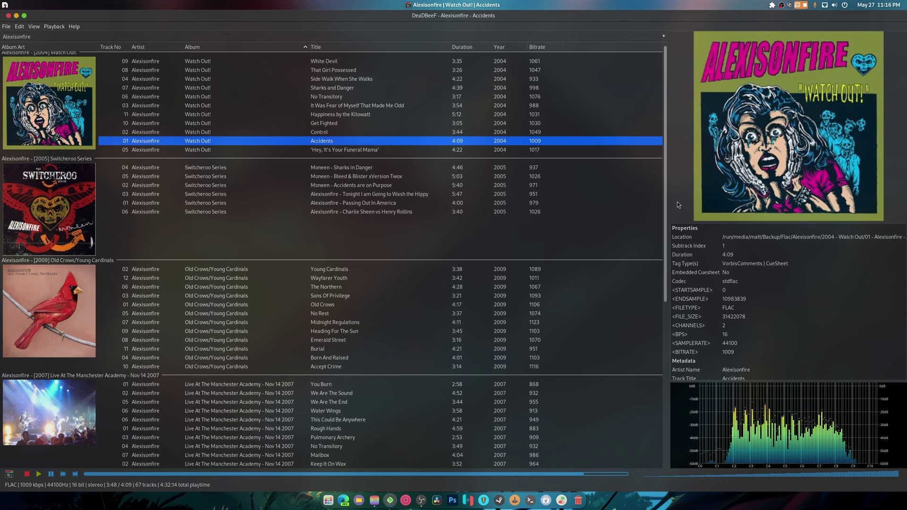
pyautogui.moveTo(669, 199); pyautogui.dragTo(715, 207)
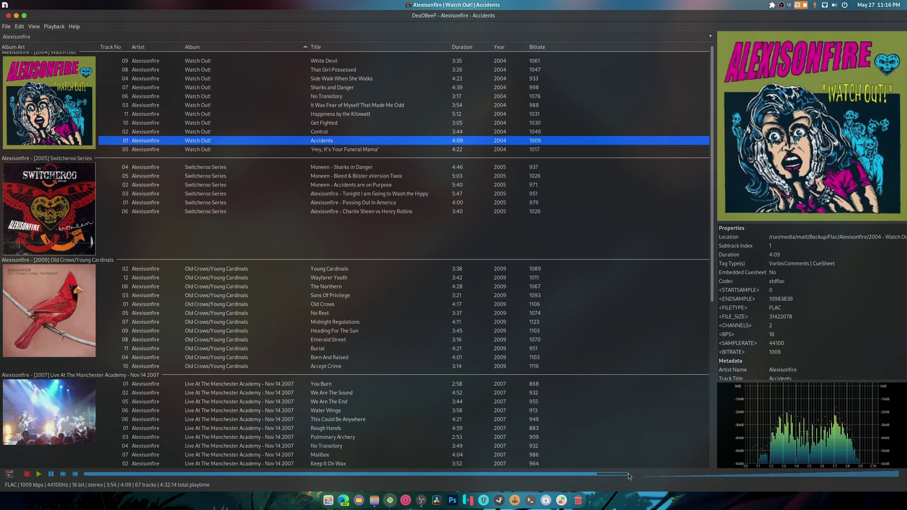
# Lengthen the seekbar to line up with the edge of the album art column
pyautogui.moveTo(630, 473); pyautogui.dragTo(723, 480)
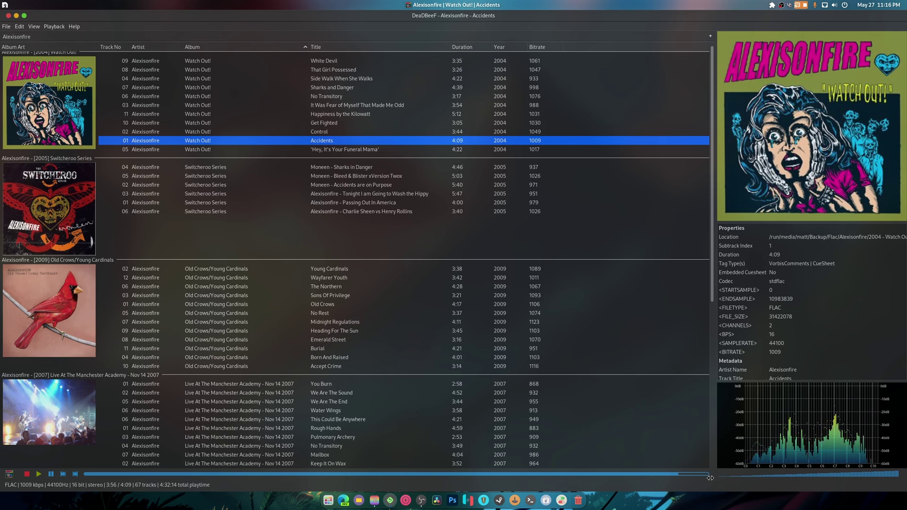